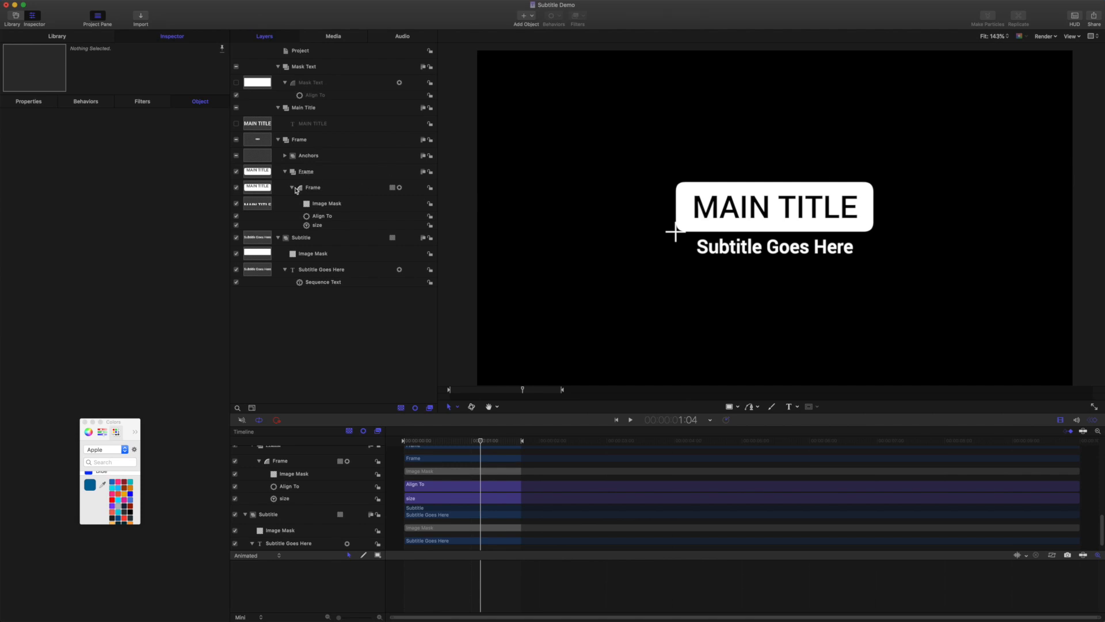
# Expand the Anchors group and temporarily show anchors C, B and A to examine their placement around the title frame
pyautogui.click(285, 156)
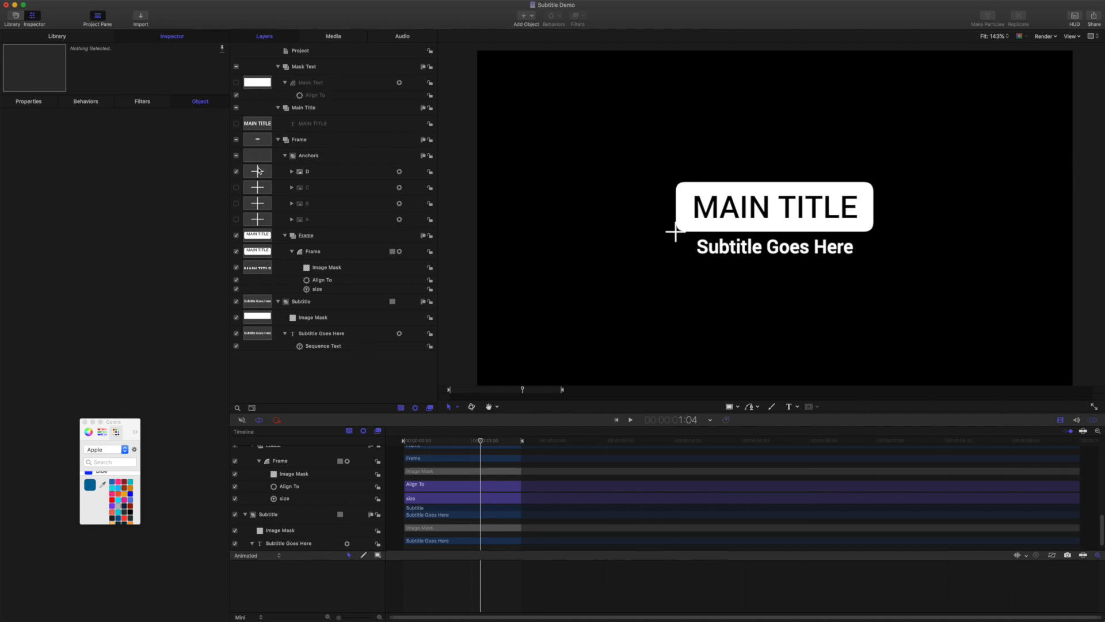
pyautogui.click(236, 187)
pyautogui.click(236, 204)
pyautogui.click(236, 220)
pyautogui.click(236, 219)
pyautogui.click(236, 203)
pyautogui.click(236, 188)
# Inspect the settings of the Frame shape, the Subtitle group, the subtitle text and its Sequence Text behavior
pyautogui.click(315, 254)
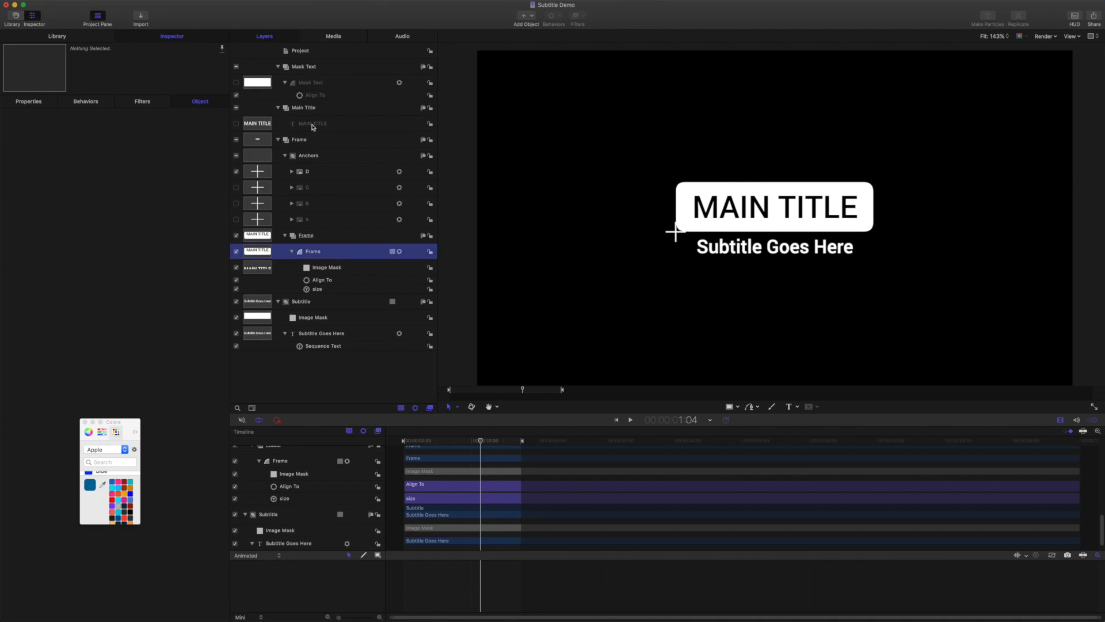
pyautogui.click(806, 214)
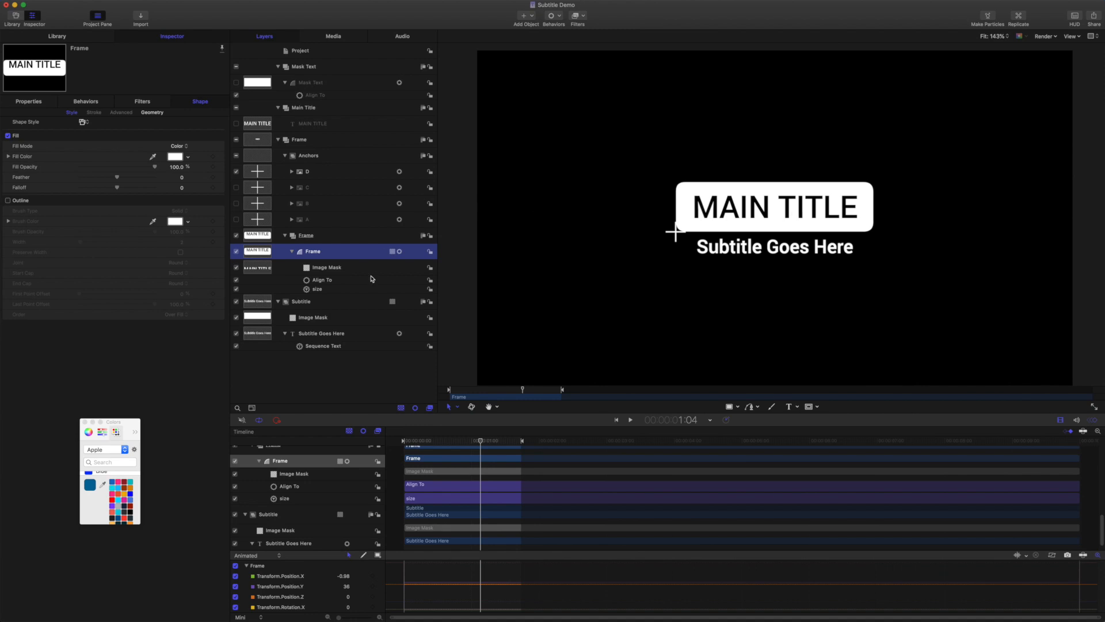
pyautogui.click(309, 304)
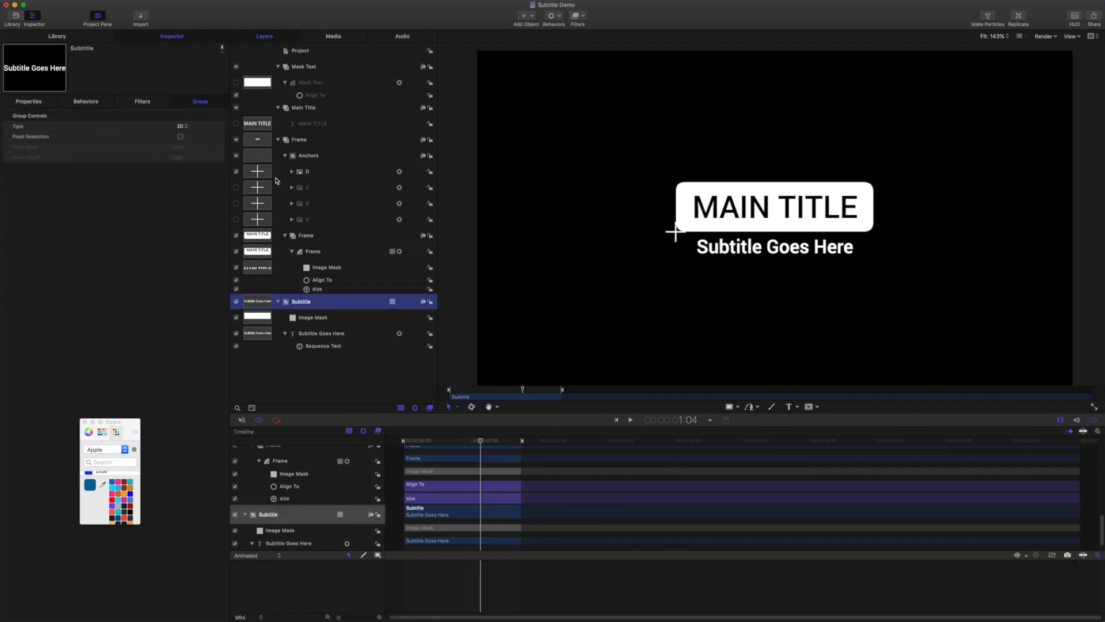
pyautogui.click(35, 103)
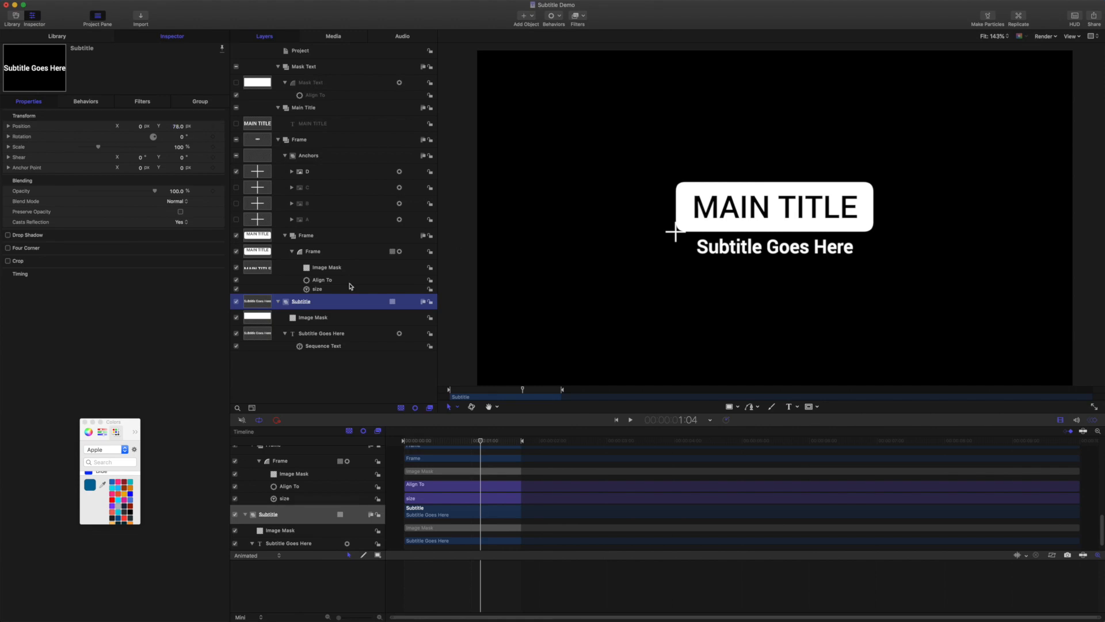
pyautogui.click(314, 333)
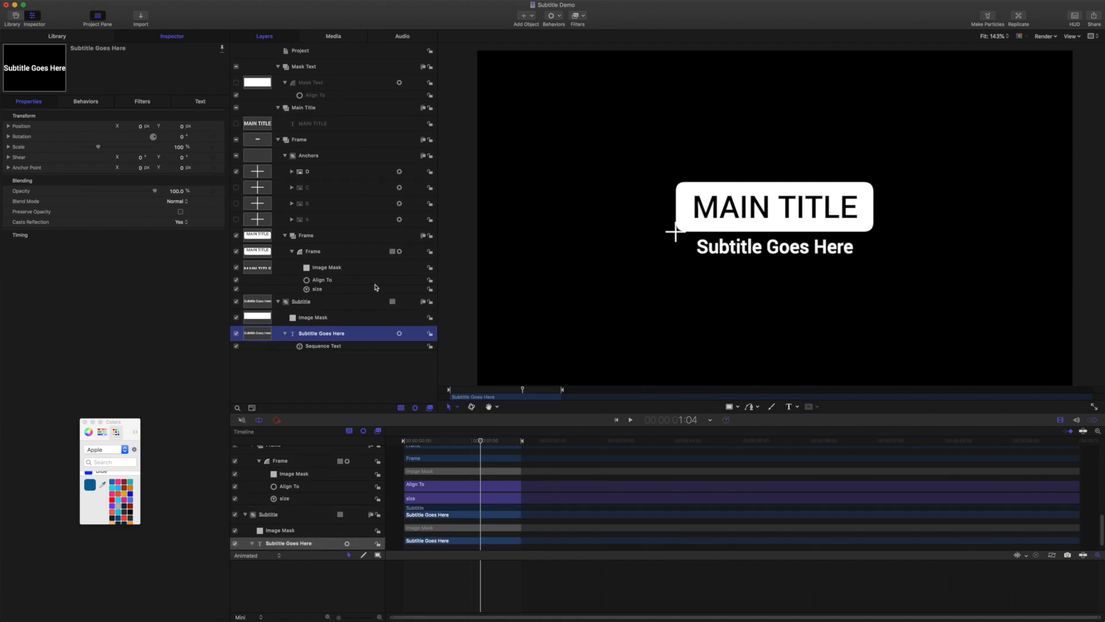
pyautogui.click(313, 348)
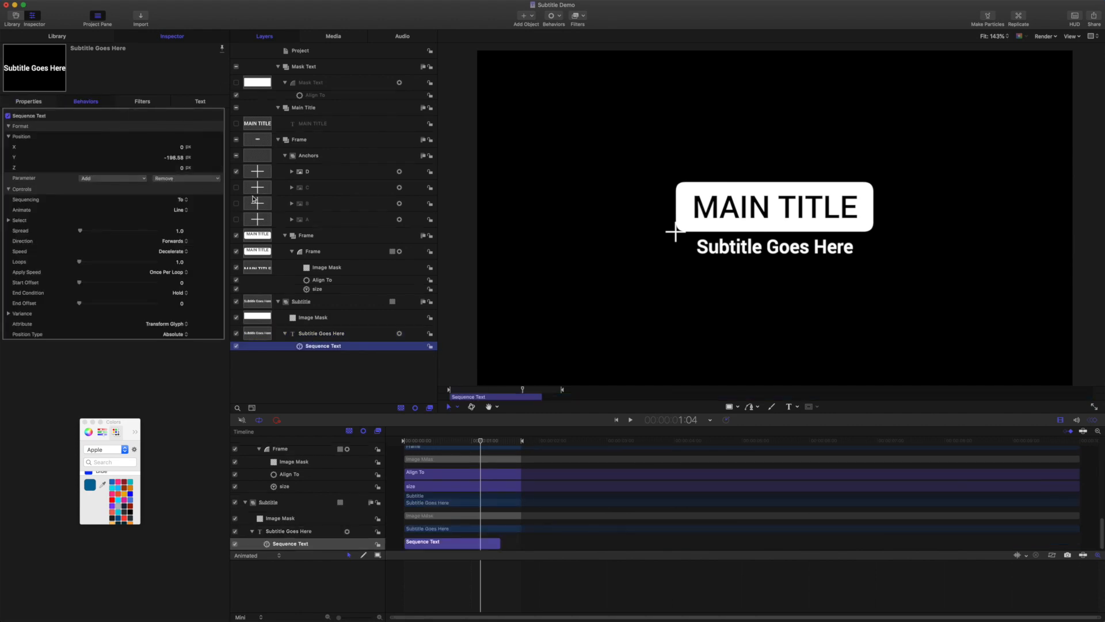
# Preview the subtitle's reveal animation across the timeline, and temporarily show the Mask Text shape to examine its coverage
pyautogui.moveTo(481, 440); pyautogui.dragTo(414, 440)
pyautogui.press('space')
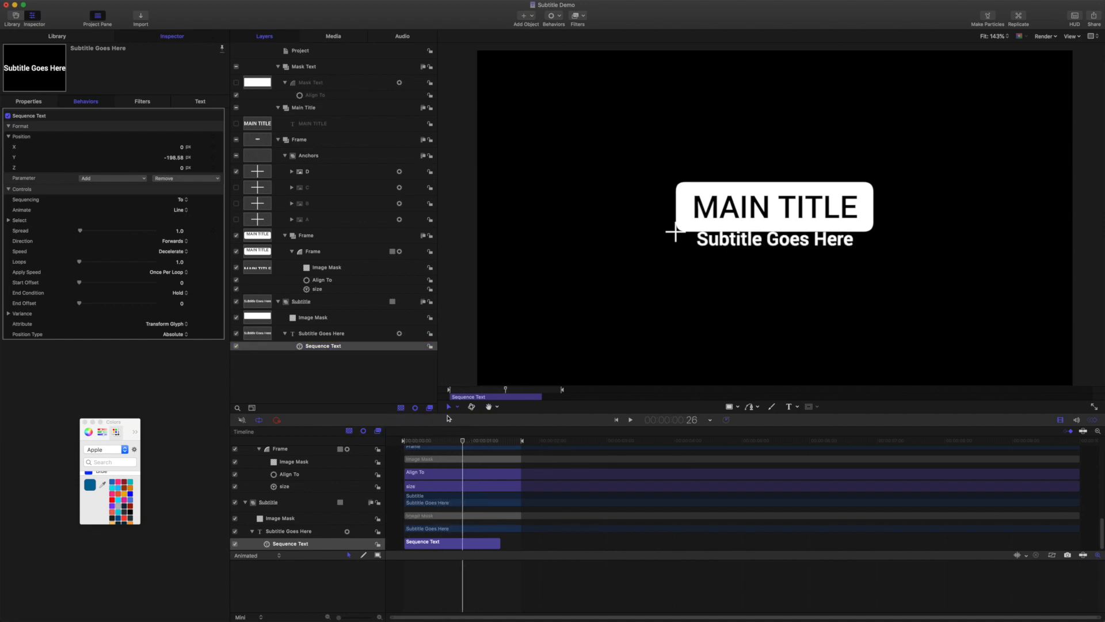
pyautogui.click(198, 102)
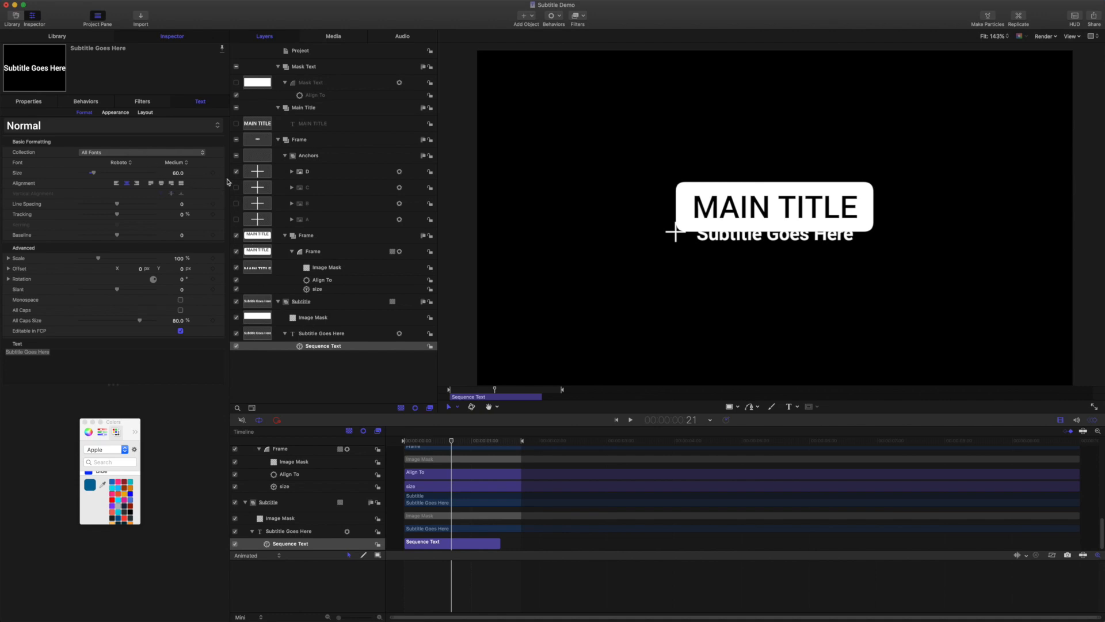
pyautogui.click(79, 103)
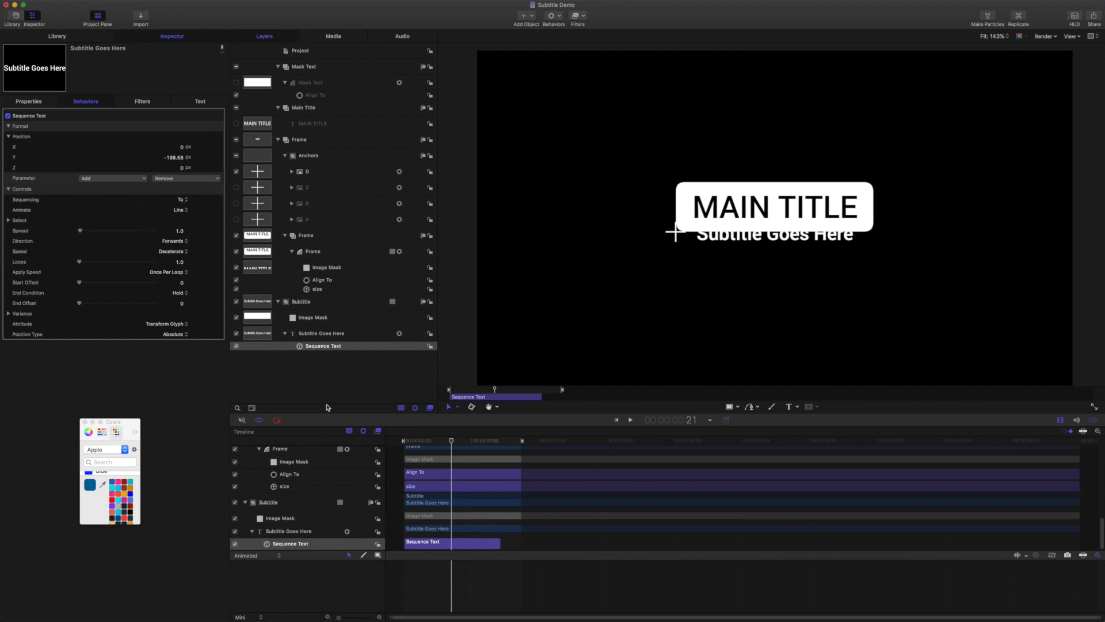
pyautogui.moveTo(452, 442); pyautogui.dragTo(404, 442)
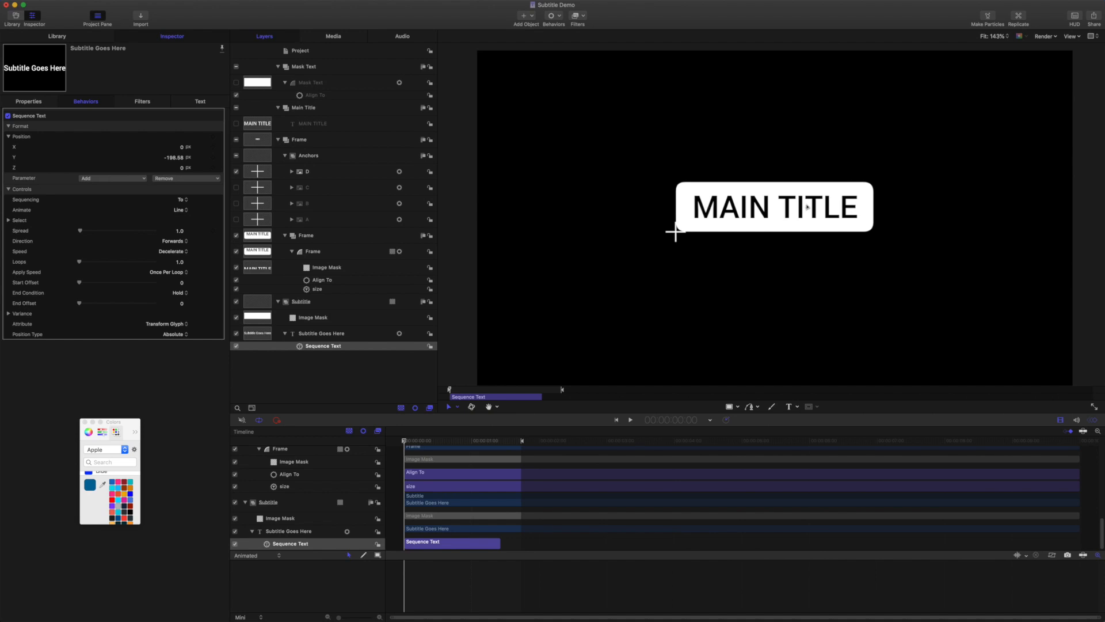
pyautogui.moveTo(405, 442); pyautogui.dragTo(499, 453)
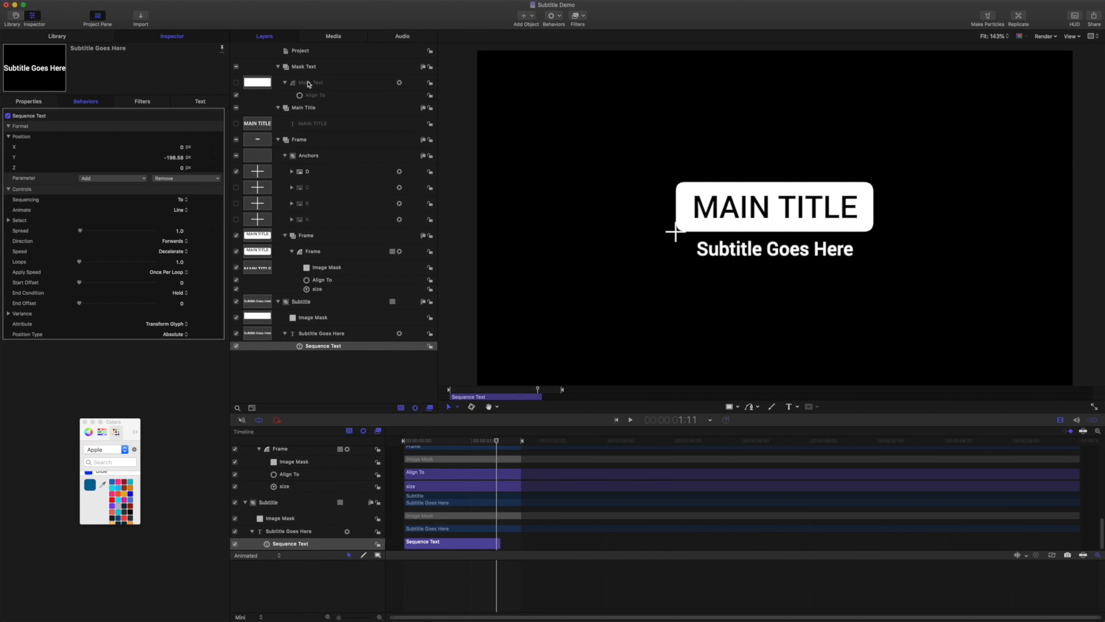
pyautogui.click(236, 82)
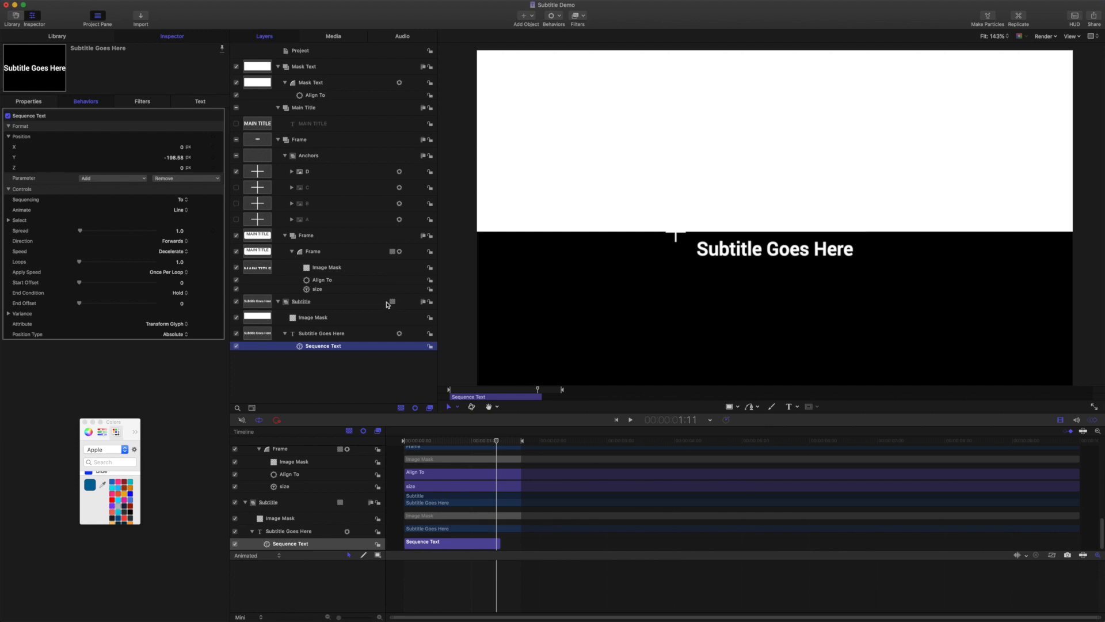
pyautogui.click(236, 83)
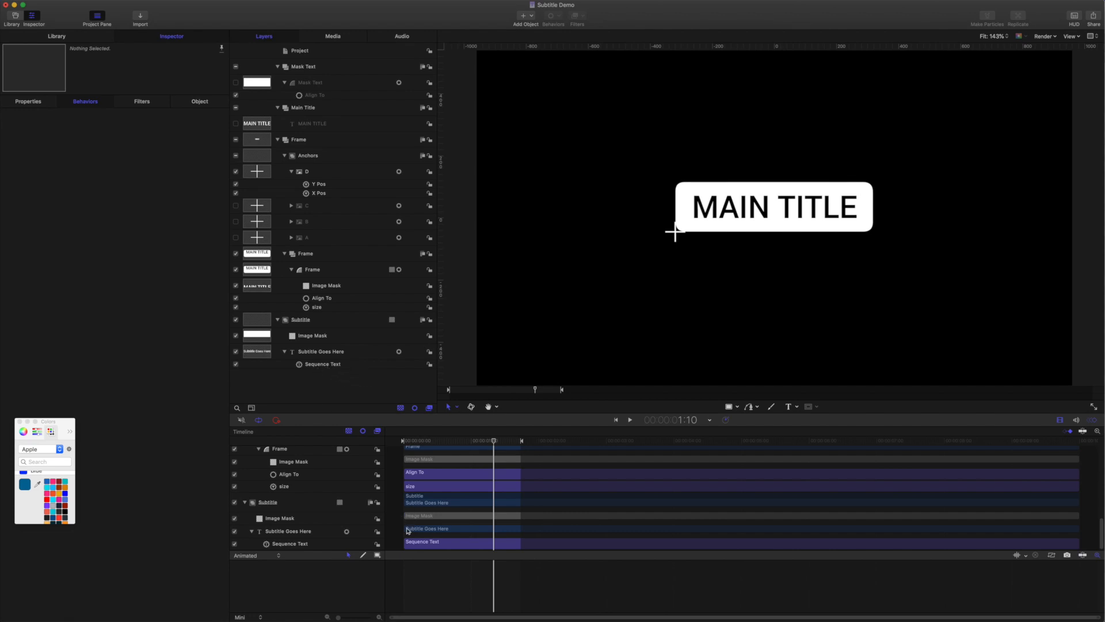
# Move the playhead to 1:00 and set the Edge Offset of anchor D's Y Pos behavior to -75
pyautogui.click(311, 364)
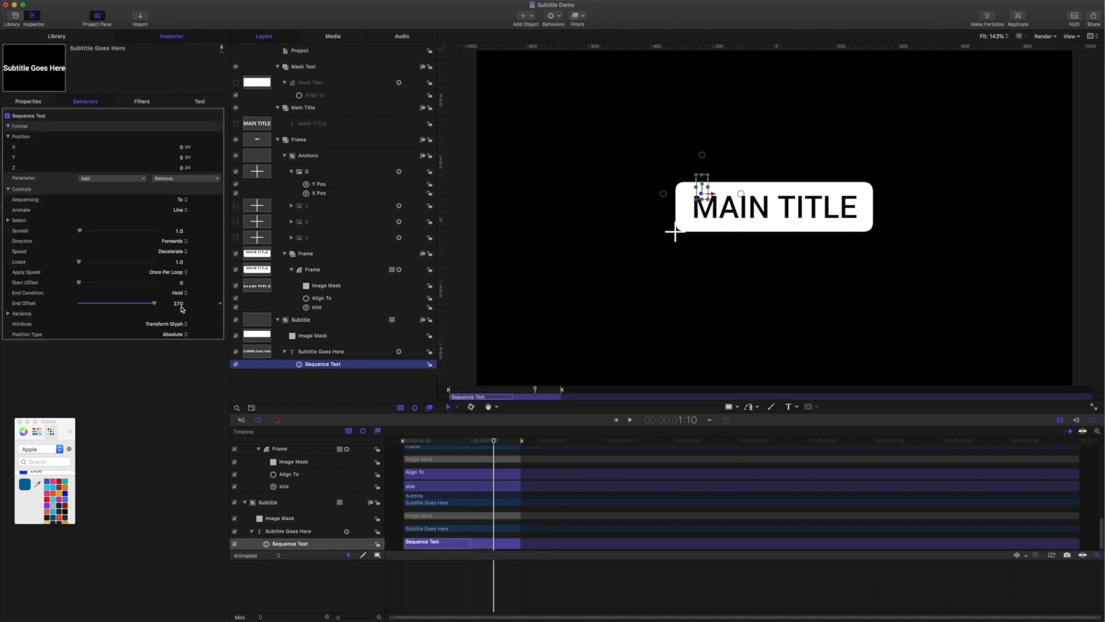
pyautogui.moveTo(494, 441); pyautogui.dragTo(472, 438)
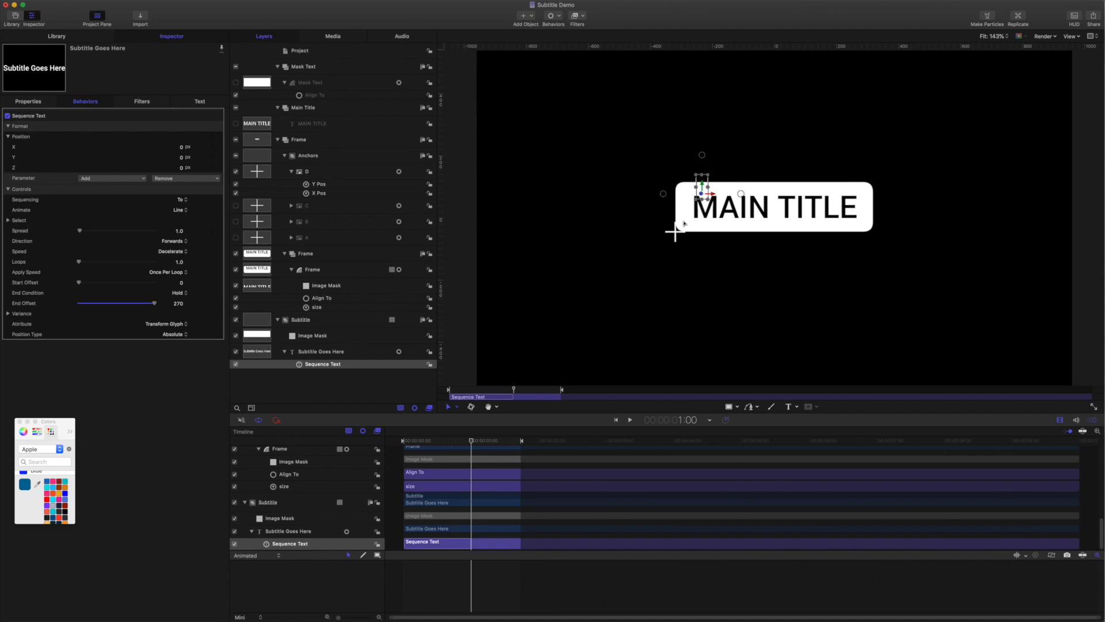
pyautogui.click(319, 185)
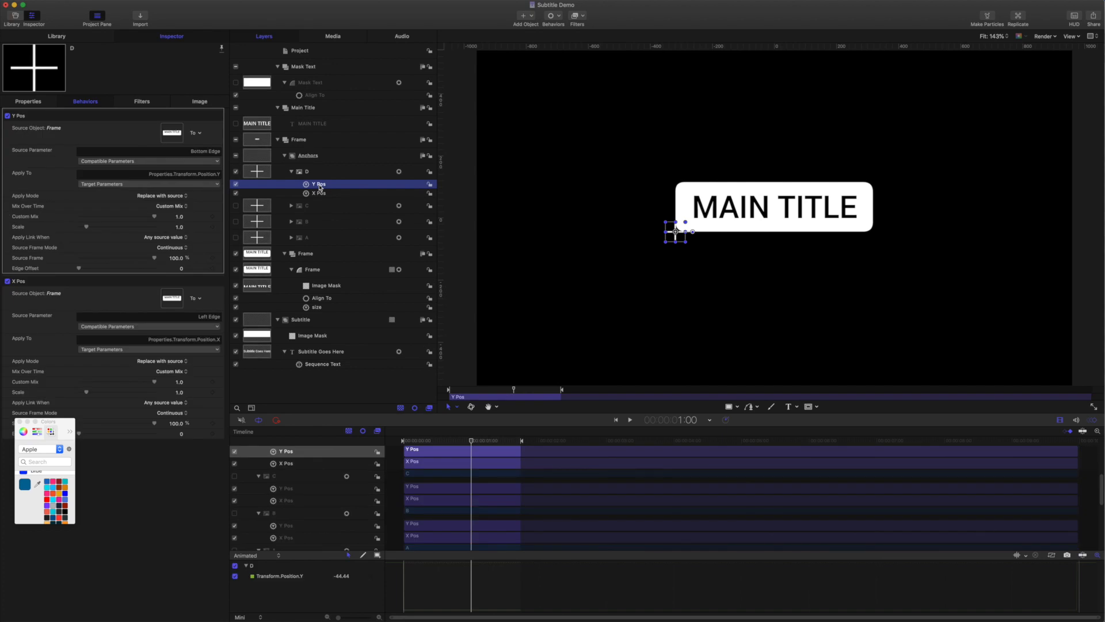
pyautogui.click(182, 269)
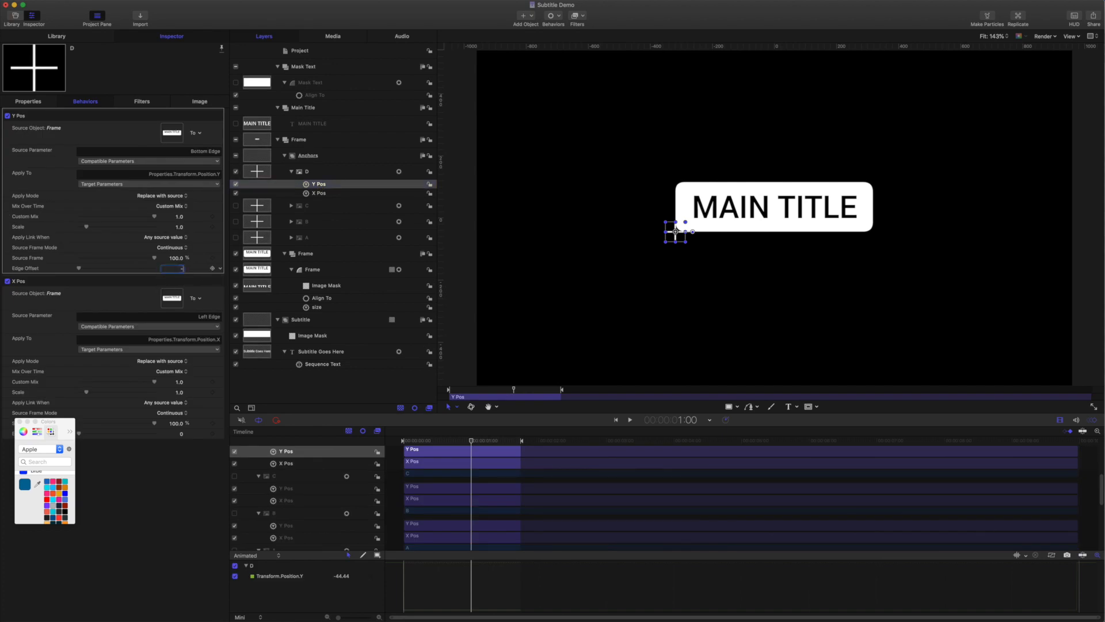
pyautogui.press('Return')
pyautogui.click(222, 270)
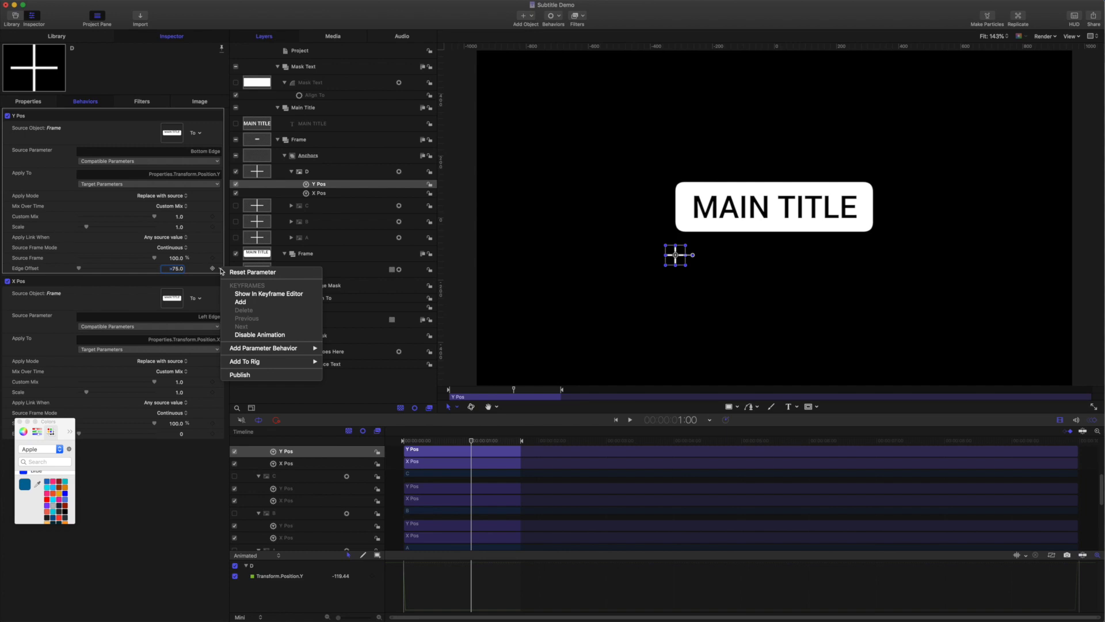
pyautogui.click(315, 30)
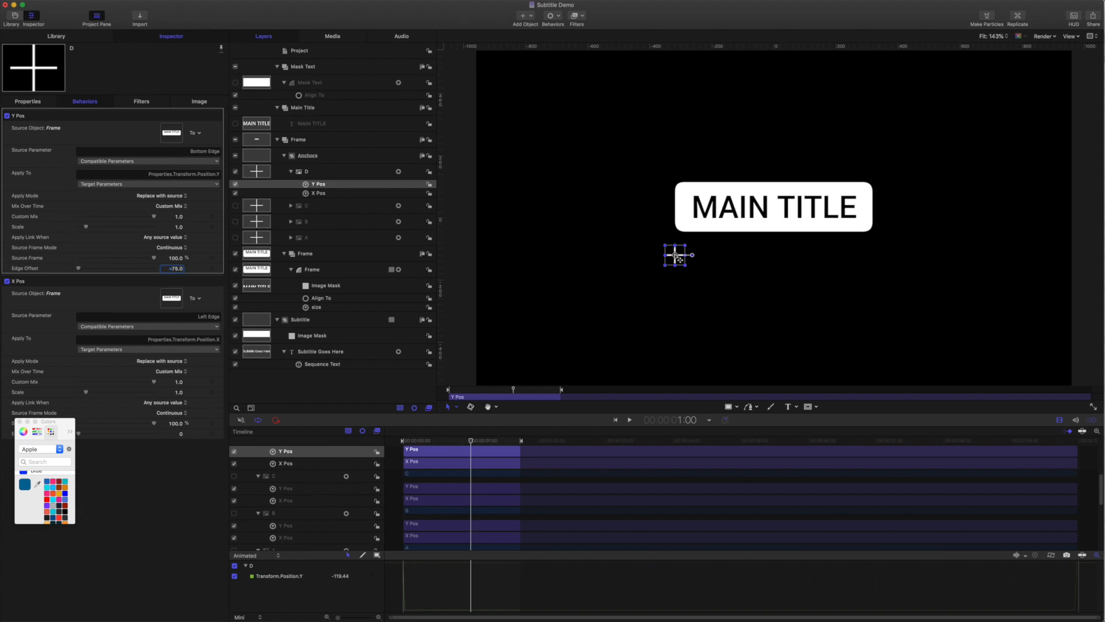
pyautogui.click(28, 102)
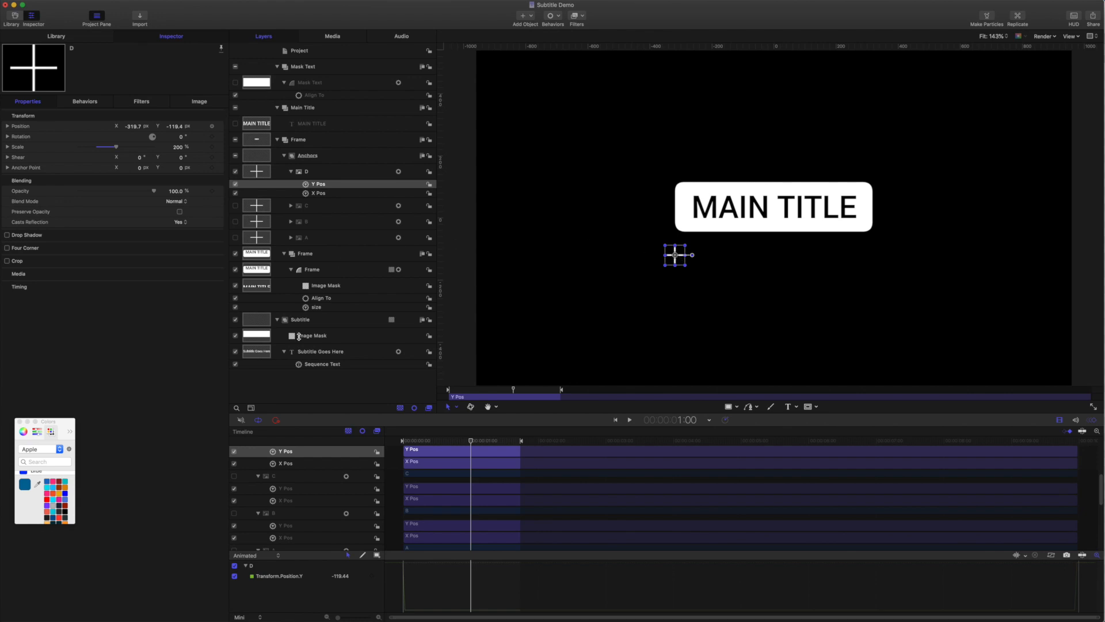
# Add a Link parameter behavior to the Y position of the subtitle's Sequence Text and rename it "D Y null"
pyautogui.click(315, 365)
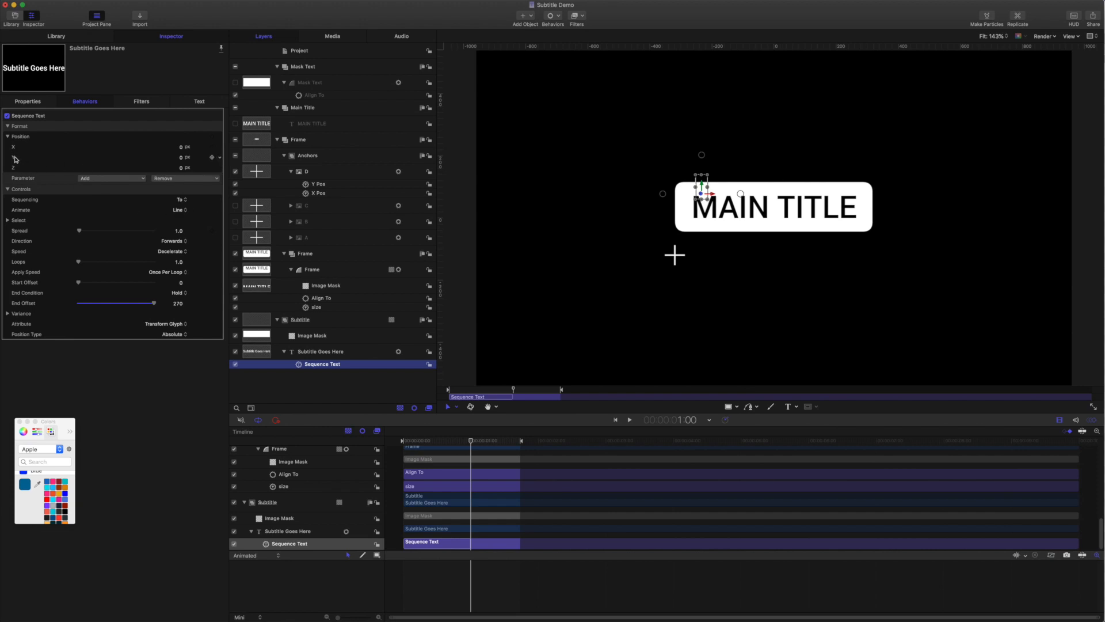
pyautogui.click(220, 157)
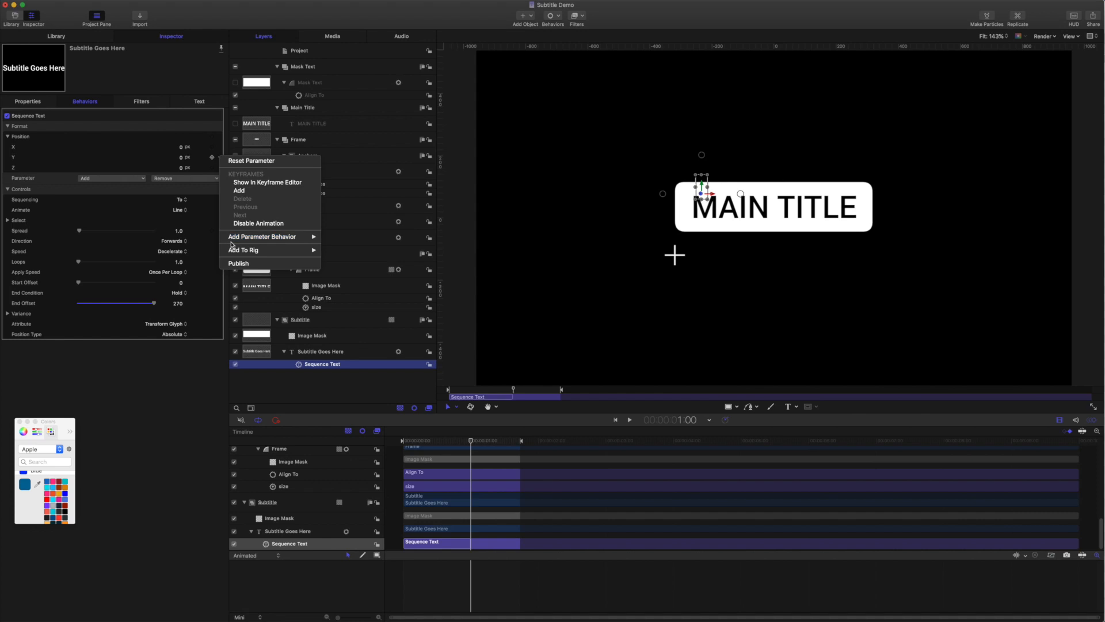
pyautogui.moveTo(250, 238)
pyautogui.click(352, 269)
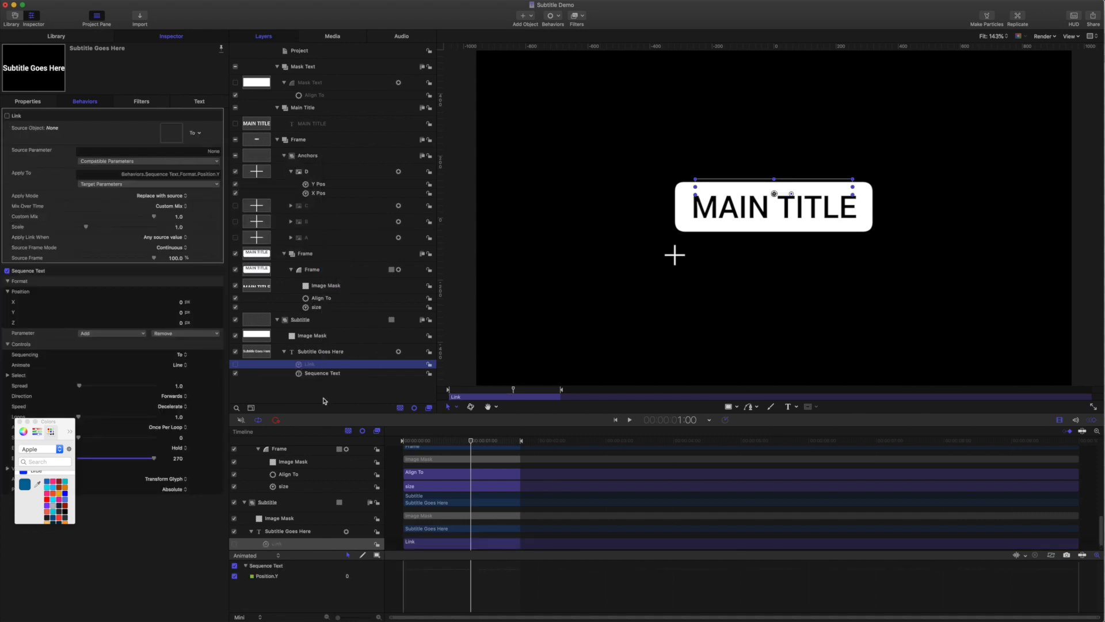
pyautogui.doubleClick(314, 364)
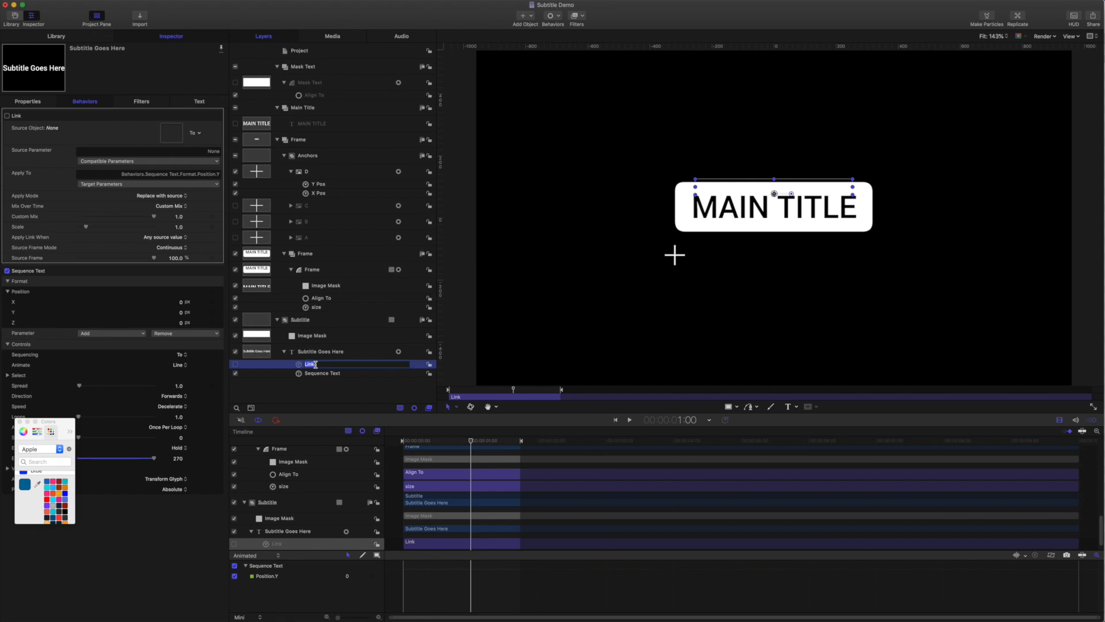
pyautogui.write('D Y null')
pyautogui.press('Return')
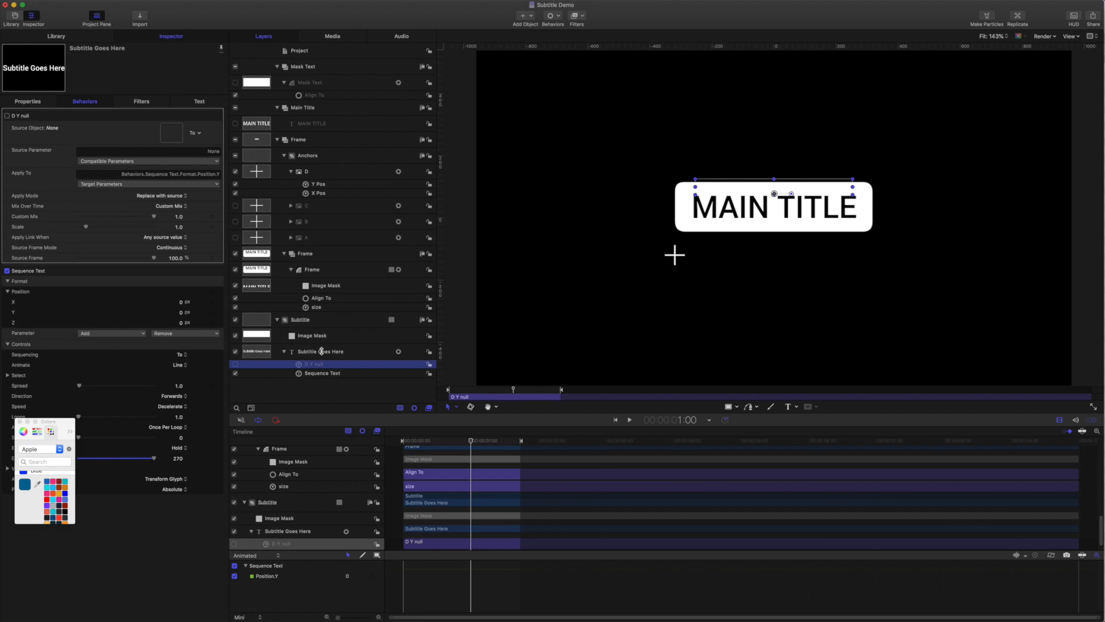
# Set anchor D as the source object of the D Y null link, with Properties.Transform.Position.Y as the source parameter
pyautogui.moveTo(237, 151); pyautogui.dragTo(171, 132)
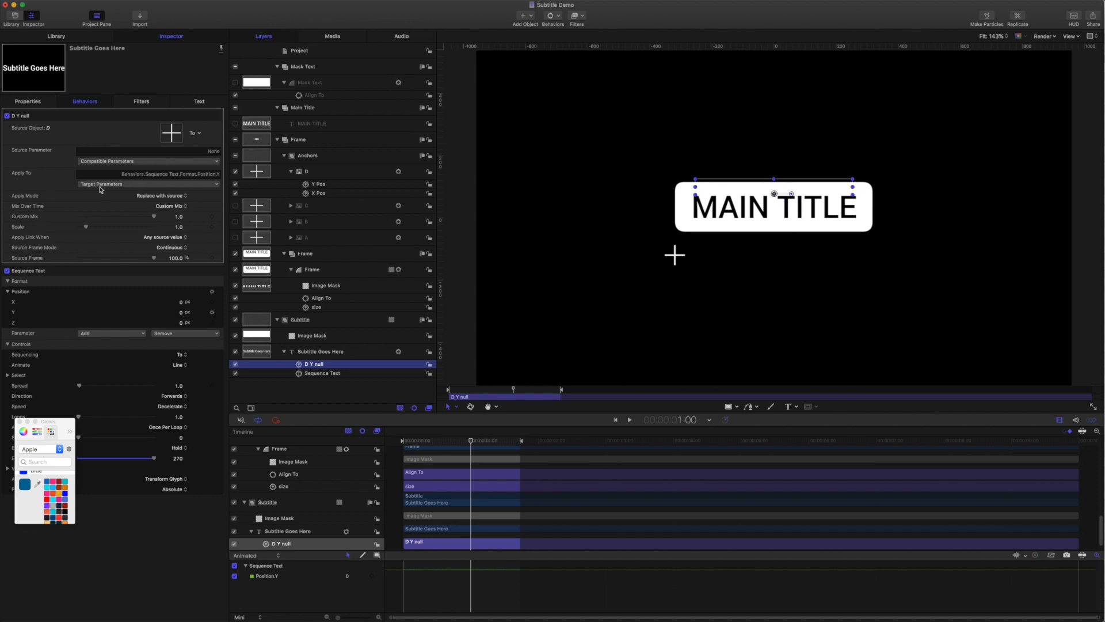
pyautogui.click(214, 162)
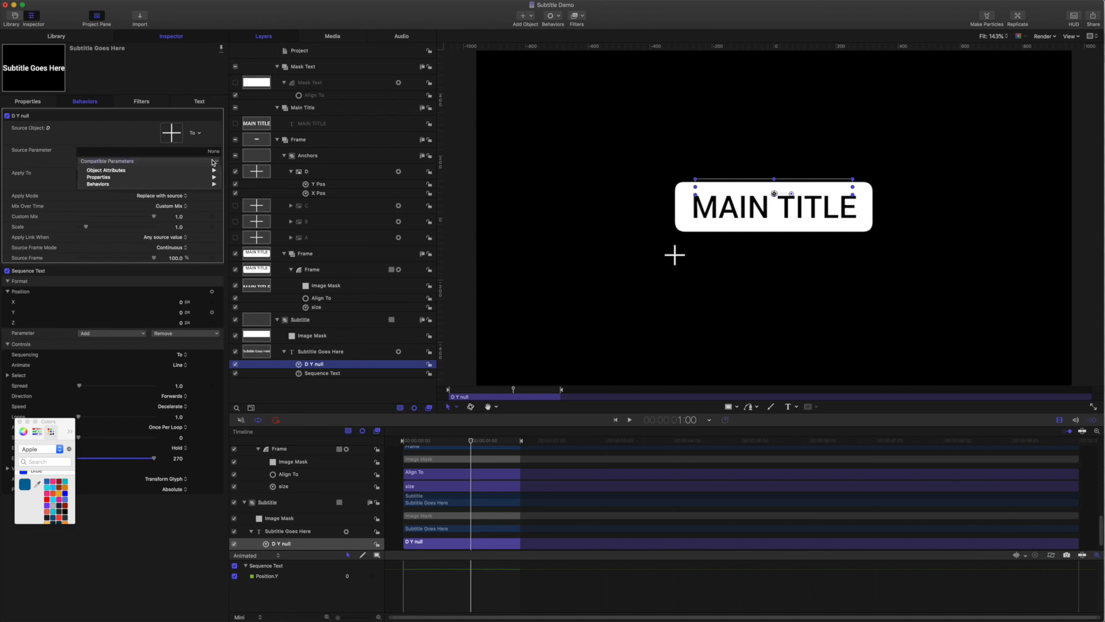
pyautogui.moveTo(197, 179)
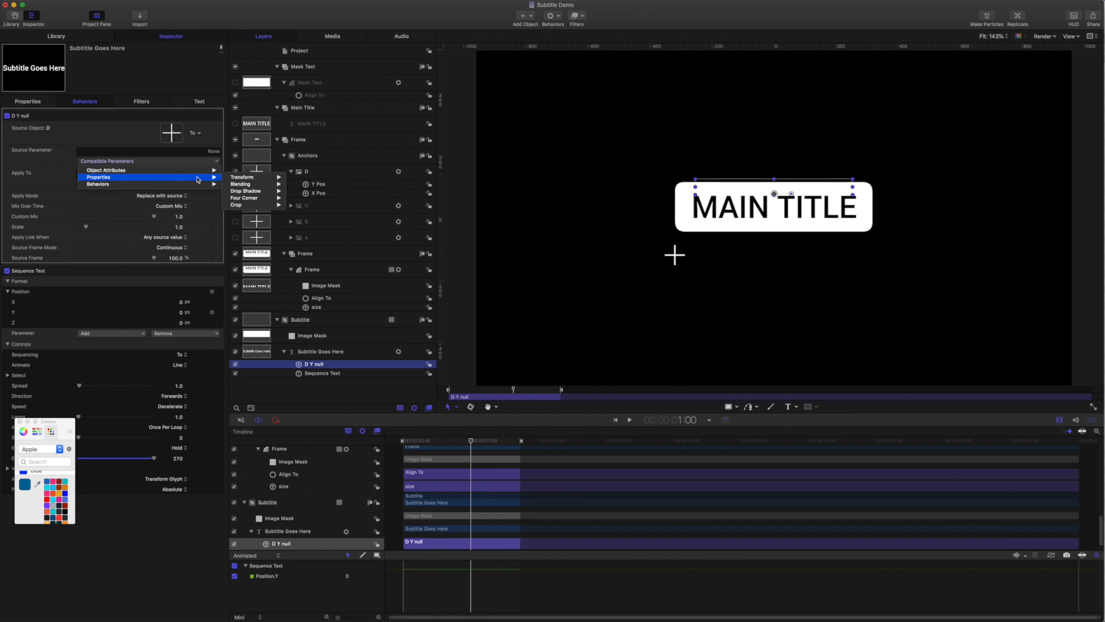
pyautogui.moveTo(253, 177)
pyautogui.moveTo(323, 177)
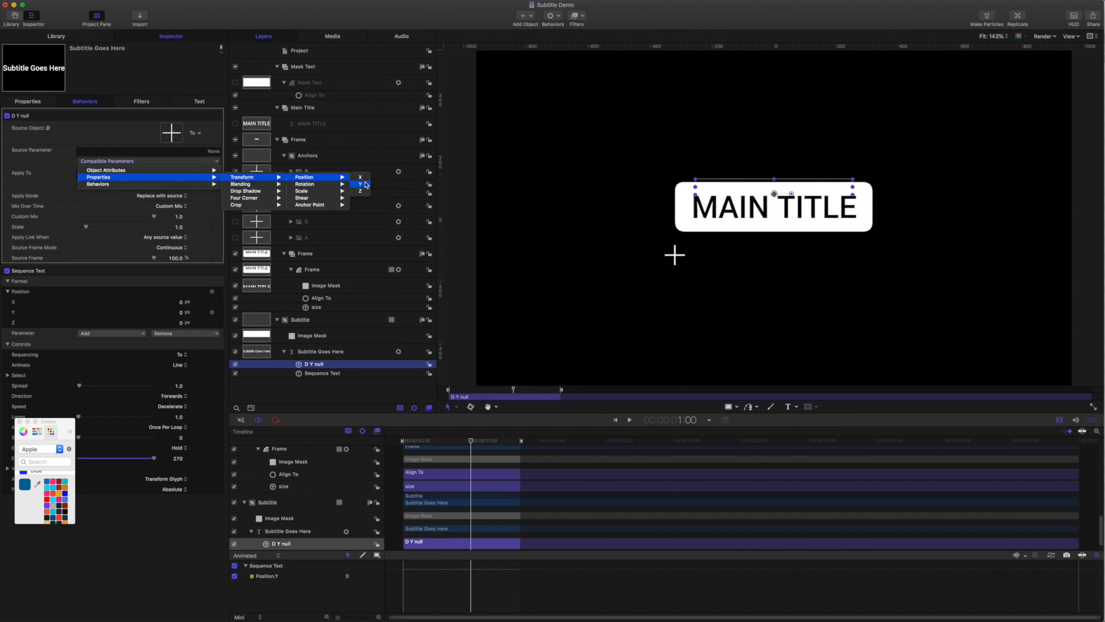
pyautogui.click(365, 185)
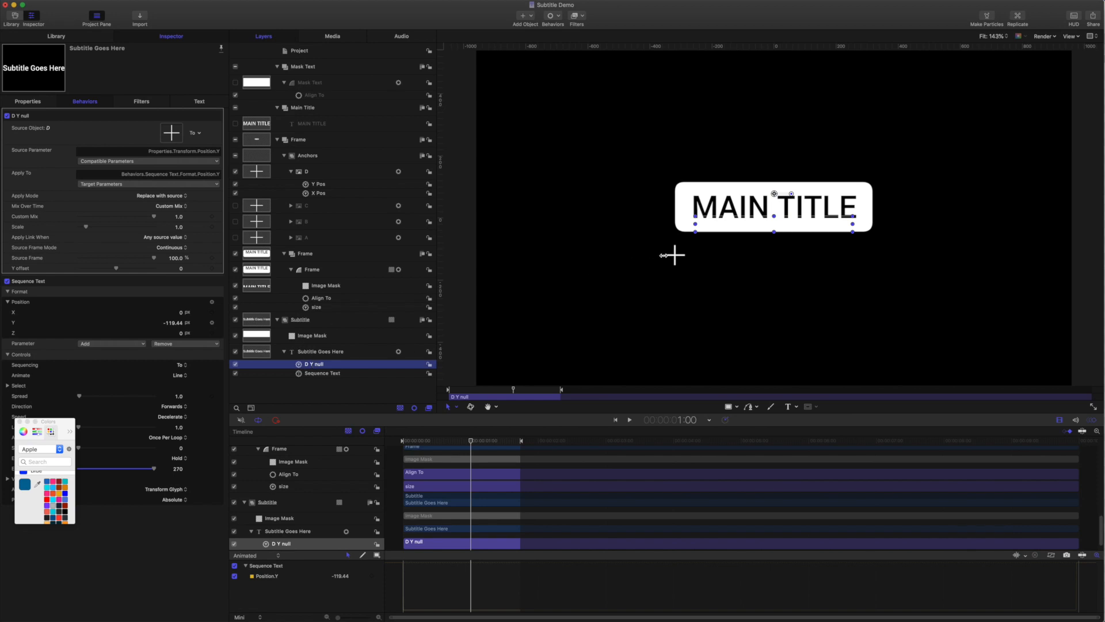
# Set the Y offset of the D Y null link to -75
pyautogui.click(180, 269)
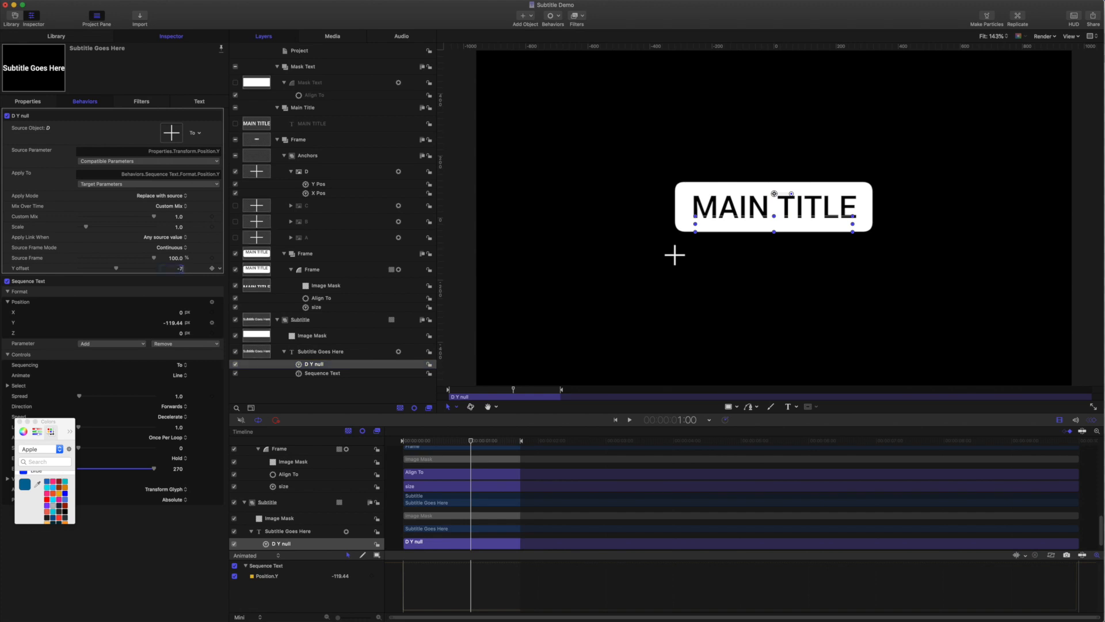
pyautogui.press('Return')
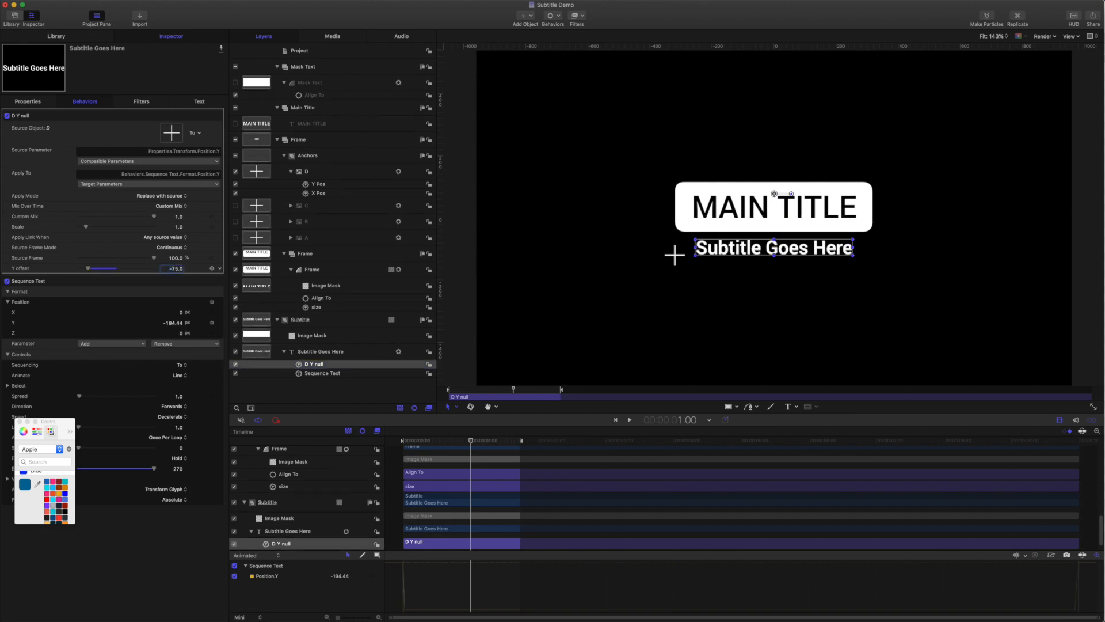
pyautogui.click(219, 269)
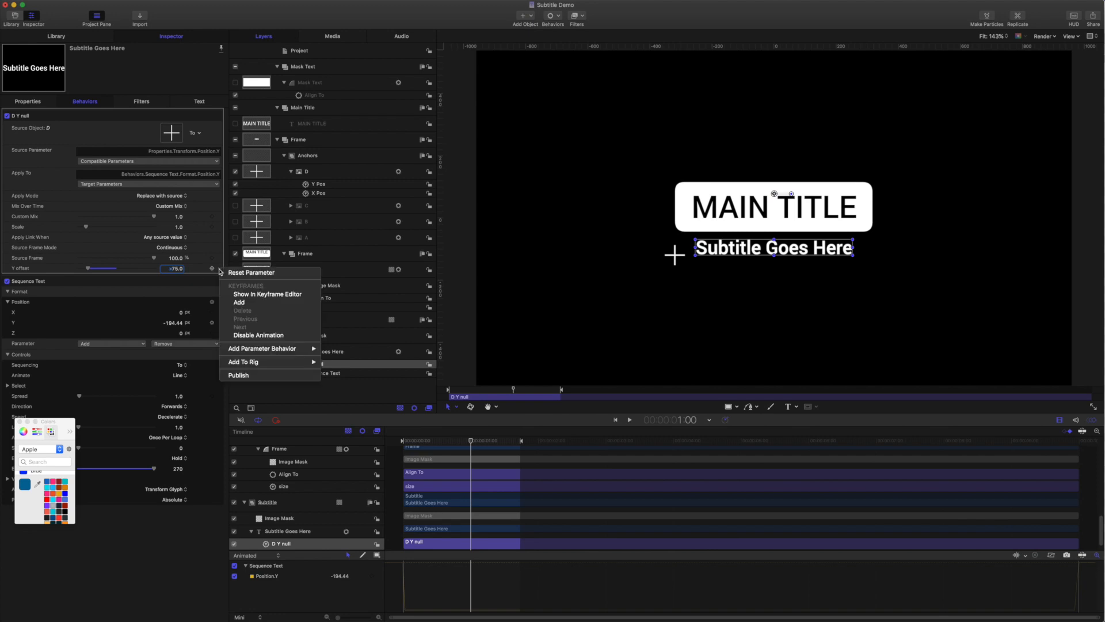
pyautogui.click(185, 59)
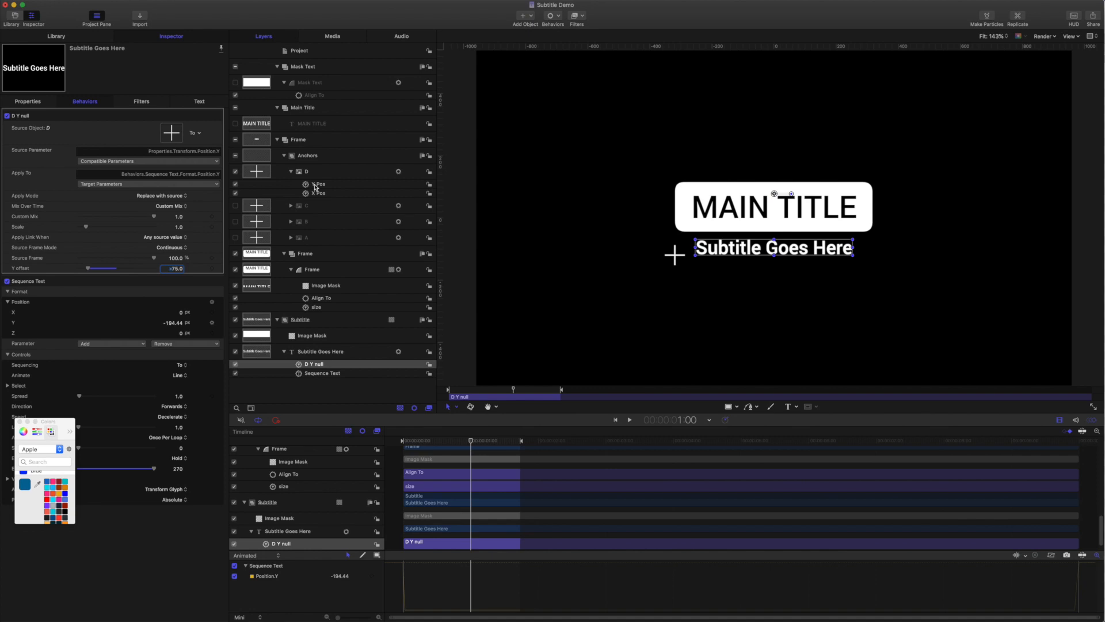
# Play back the title to check the linked subtitle animation, and stop playback near frame 28
pyautogui.press('space')
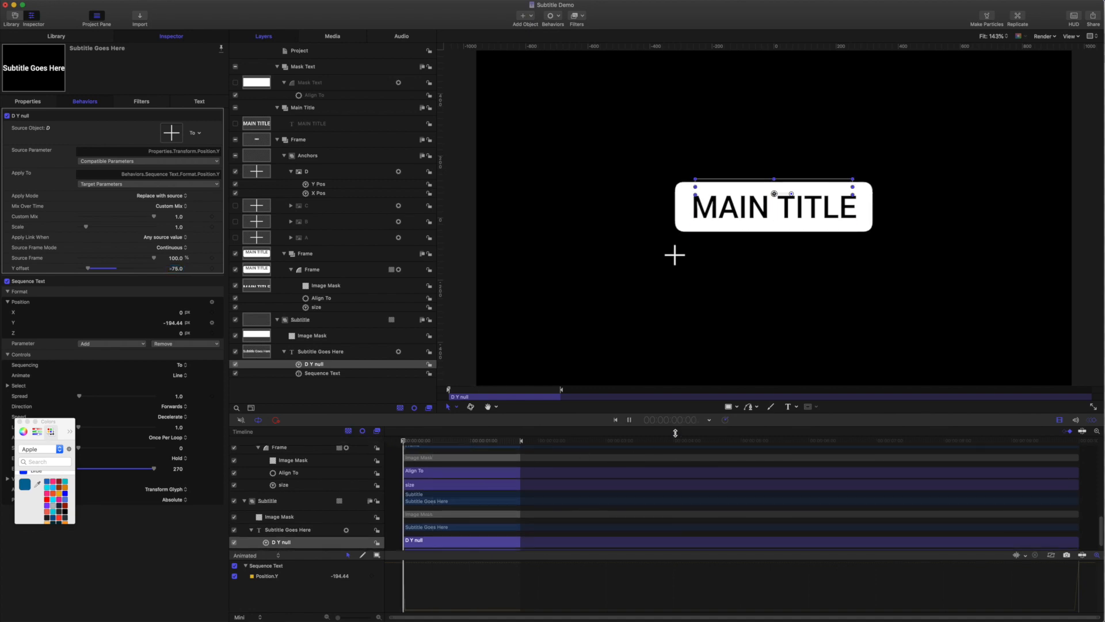
pyautogui.click(628, 421)
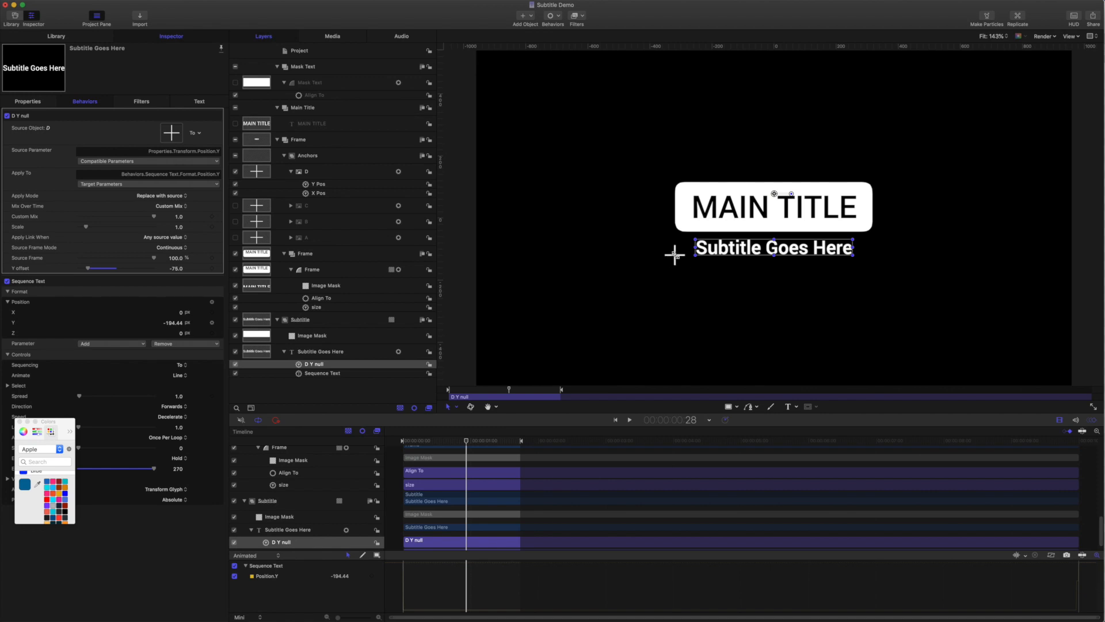
# Add the lines "ANOTHER LINE" and "ONE MORE" below "MAIN TITLE" in the main title text
pyautogui.click(317, 126)
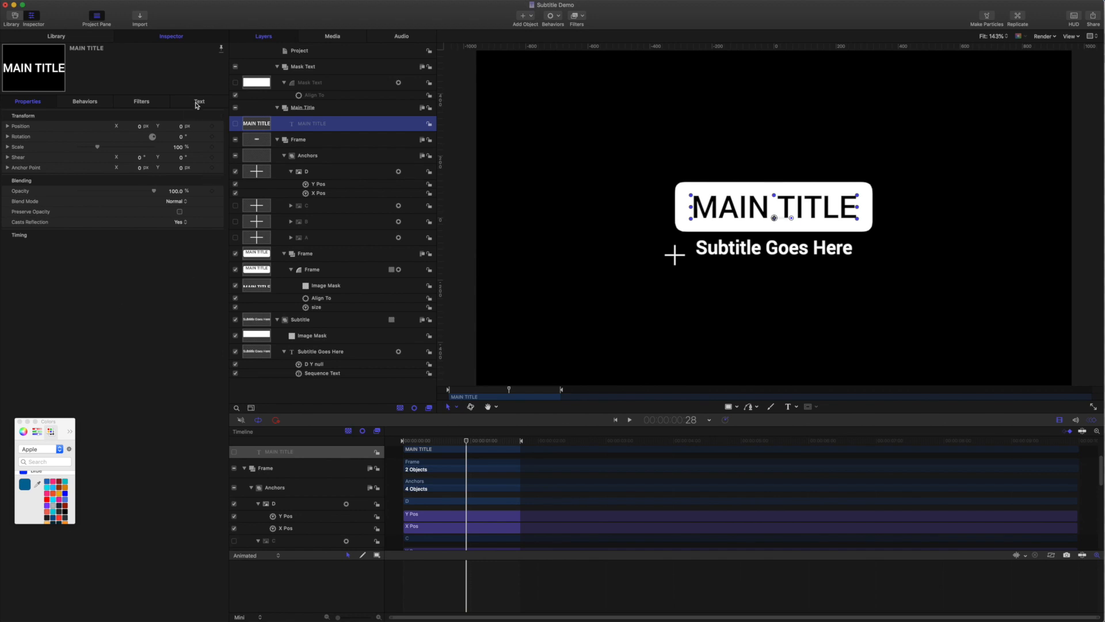
pyautogui.click(199, 102)
pyautogui.click(44, 351)
pyautogui.press('Return')
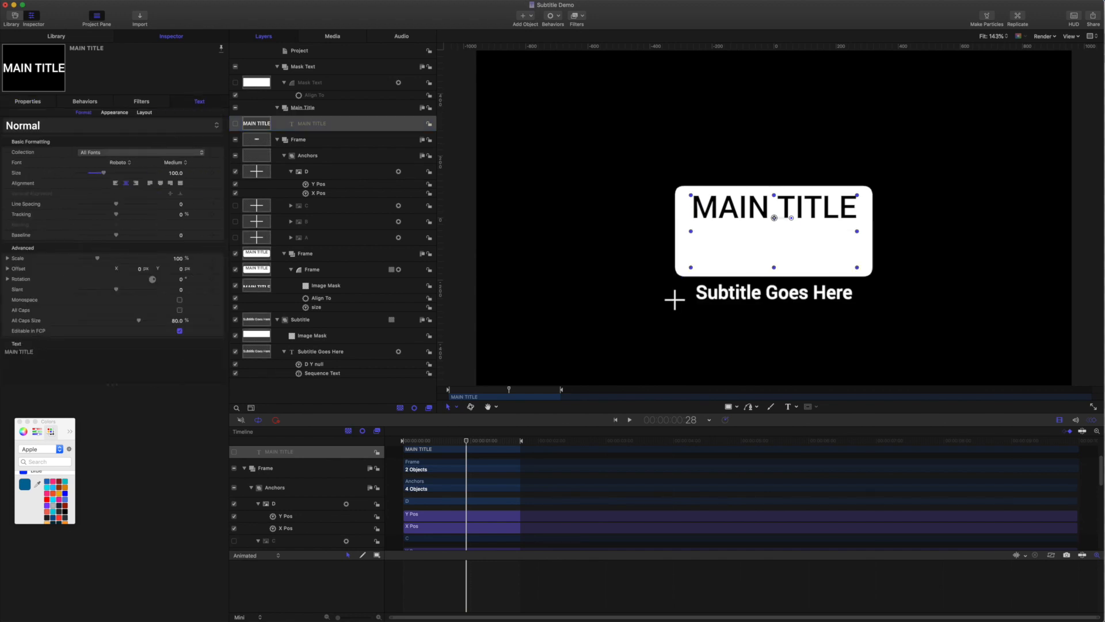
pyautogui.write('NOATHE')
pyautogui.press('BackSpace')
pyautogui.press('BackSpace')
pyautogui.press('BackSpace')
pyautogui.press('BackSpace')
pyautogui.press('BackSpace')
pyautogui.press('BackSpace')
pyautogui.write('ANOTHER LIN')
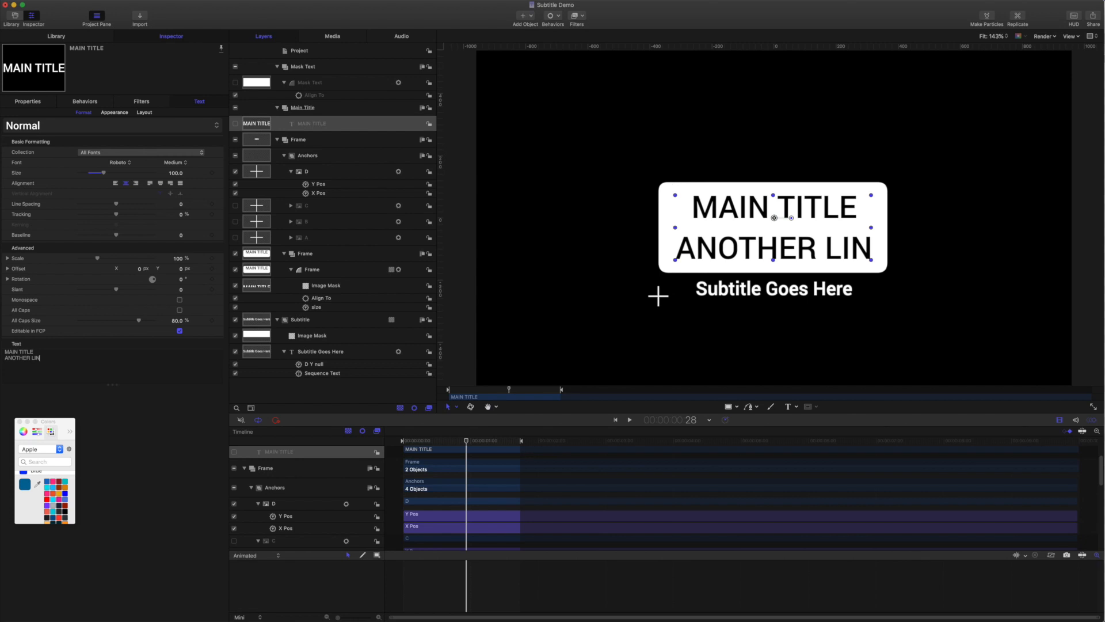
pyautogui.write('E')
pyautogui.press('Return')
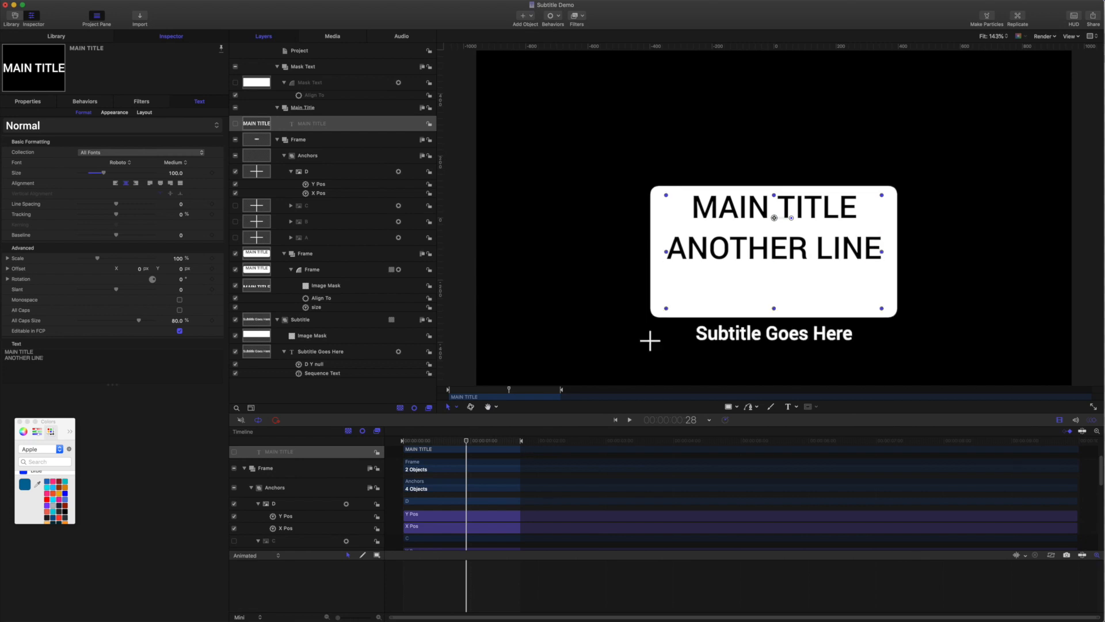
pyautogui.write('ONE MORE')
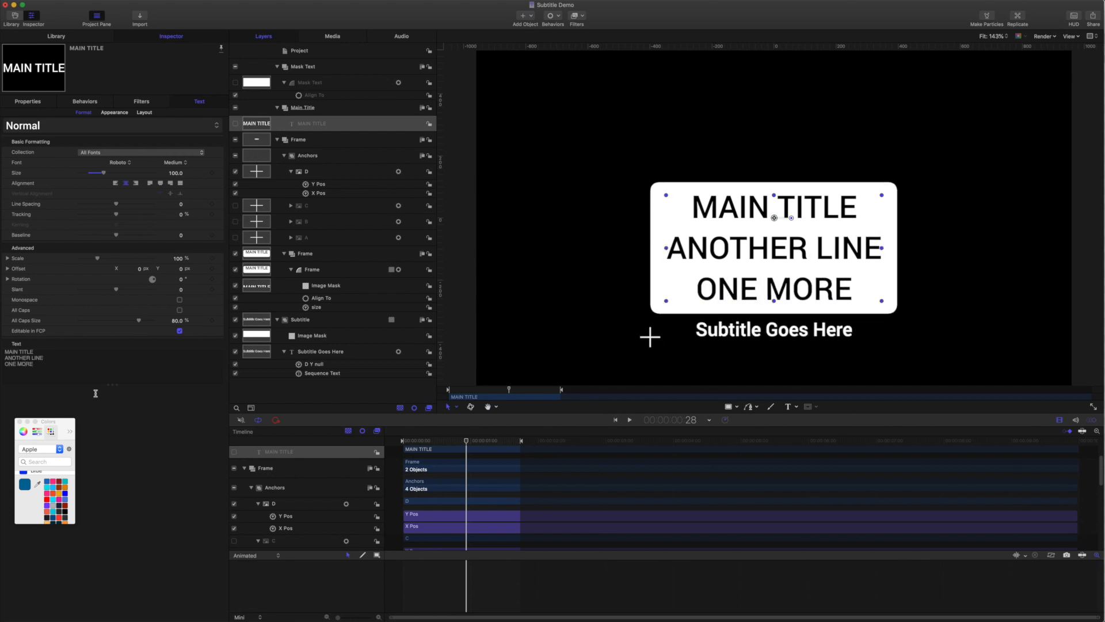
# Replay the animation from the first frame several times to check the subtitle reveal beneath the three-line title
pyautogui.moveTo(454, 442); pyautogui.dragTo(378, 436)
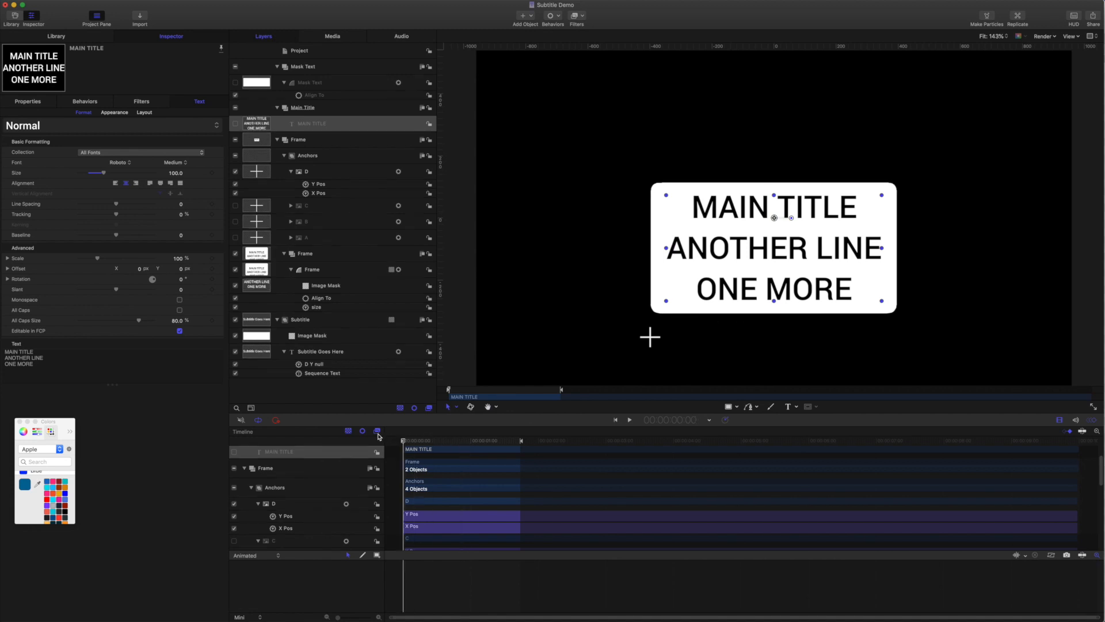
pyautogui.press('space')
pyautogui.press('space')
pyautogui.moveTo(482, 442); pyautogui.dragTo(388, 435)
pyautogui.press('space')
pyautogui.press('space')
pyautogui.moveTo(474, 442); pyautogui.dragTo(402, 439)
pyautogui.press('space')
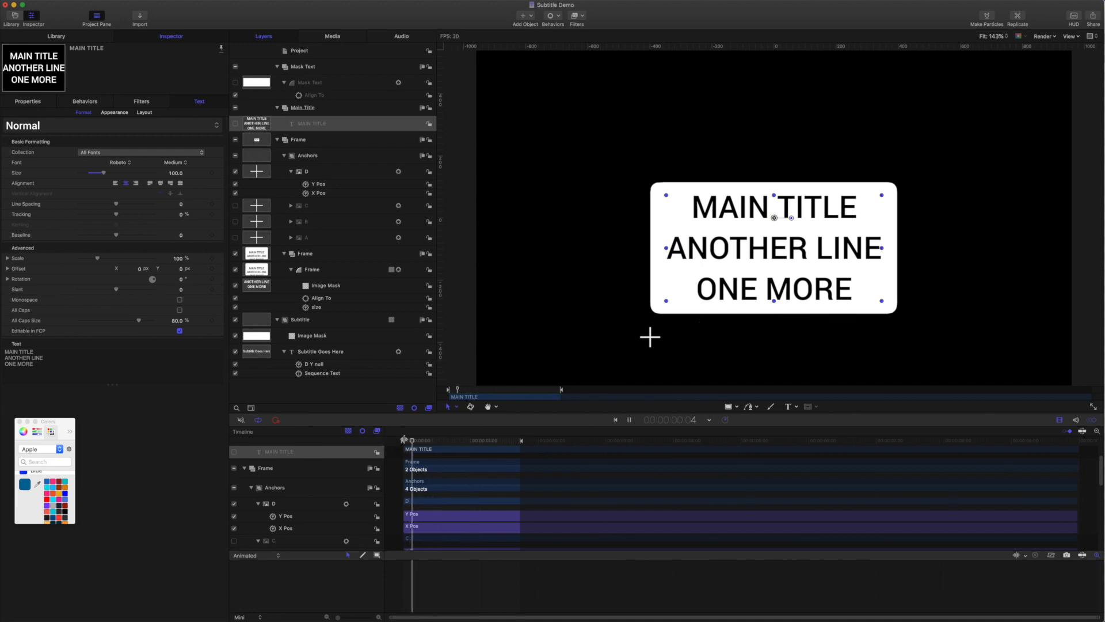
pyautogui.press('space')
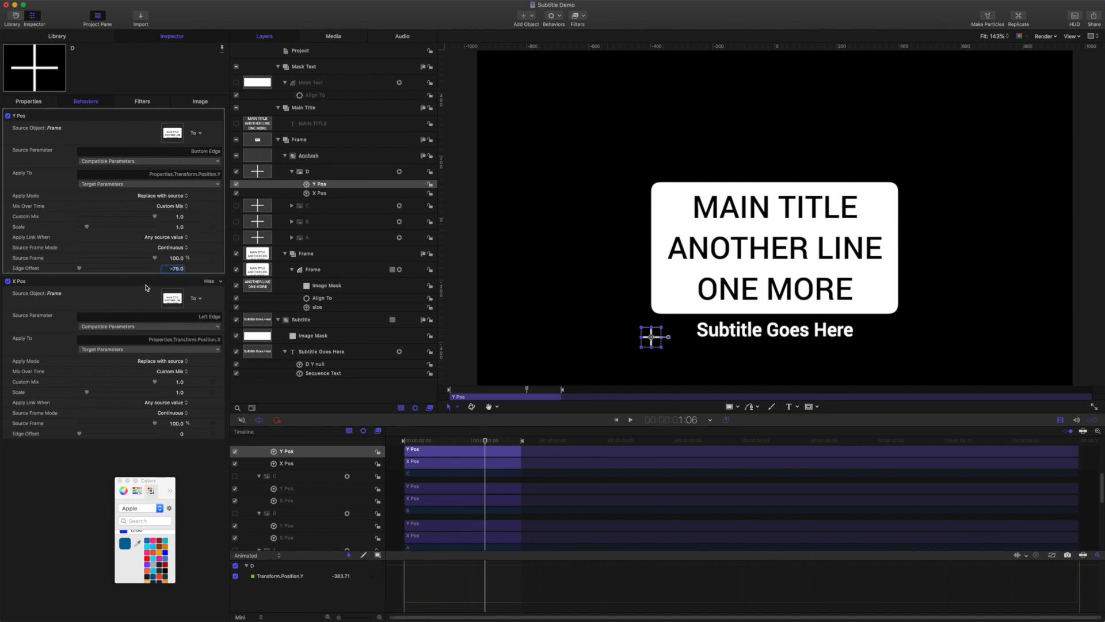
pyautogui.click(221, 270)
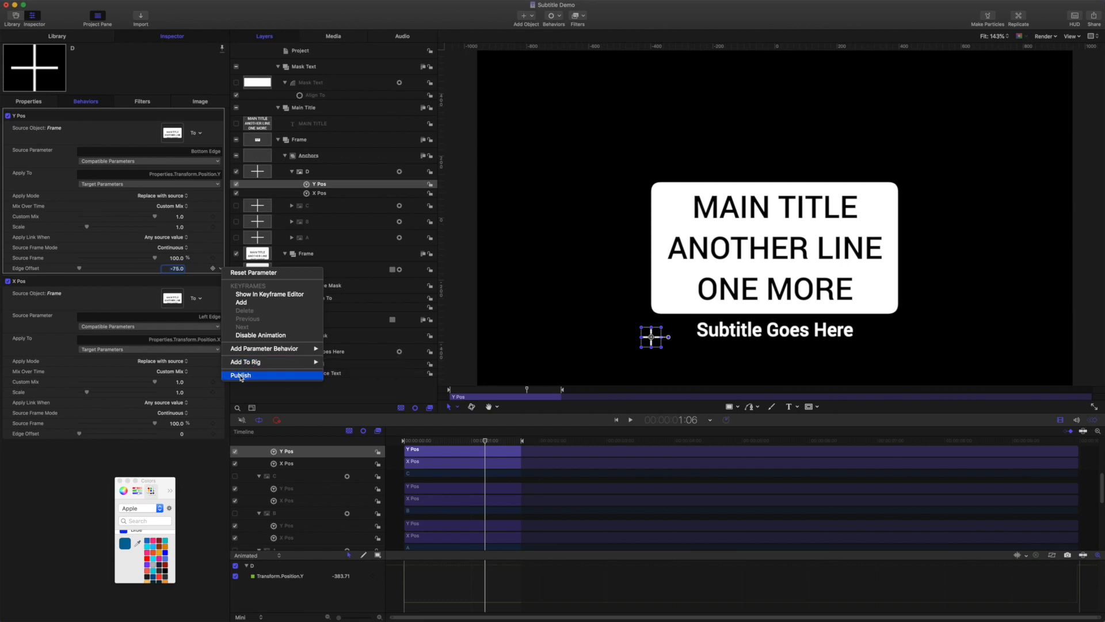
pyautogui.click(214, 20)
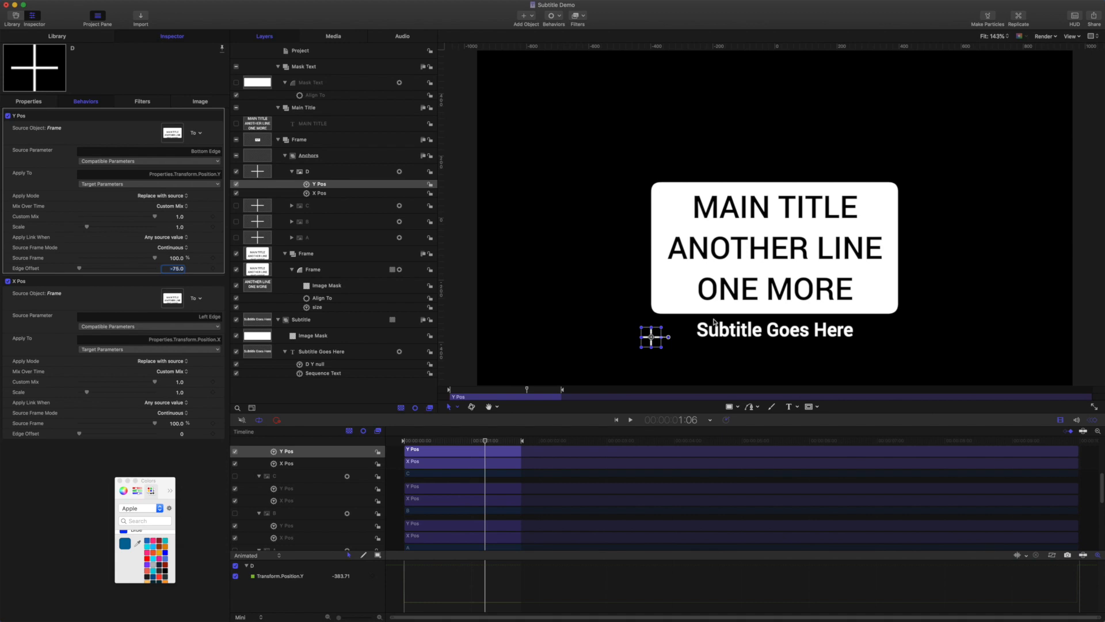
# Enlarge the text size of the subtitle to about 80
pyautogui.click(317, 353)
pyautogui.click(318, 353)
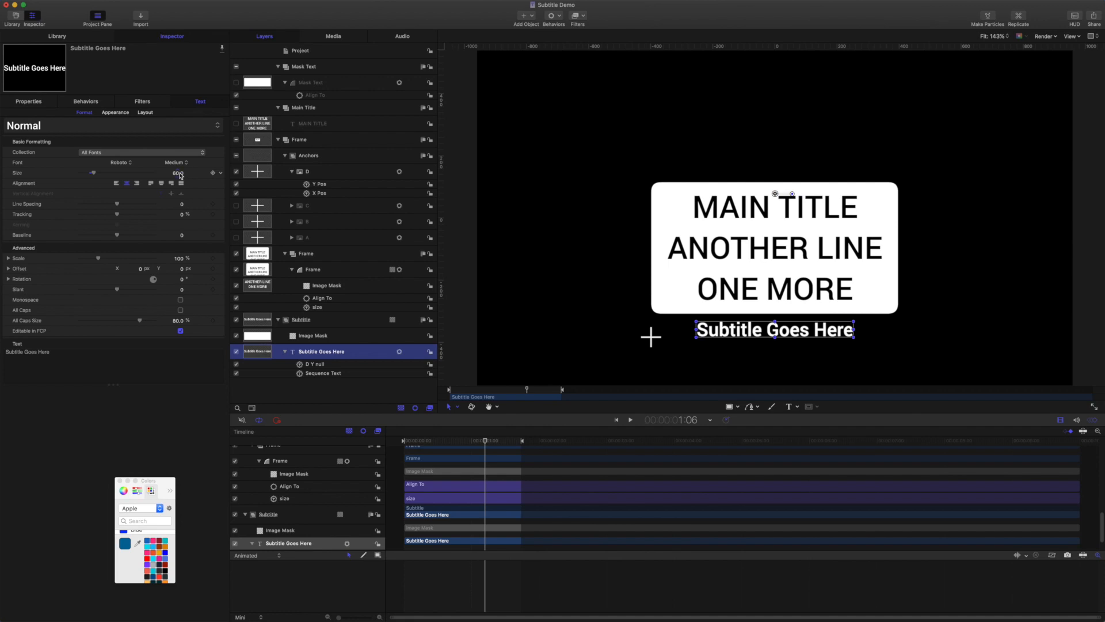
pyautogui.moveTo(178, 175); pyautogui.dragTo(863, 305)
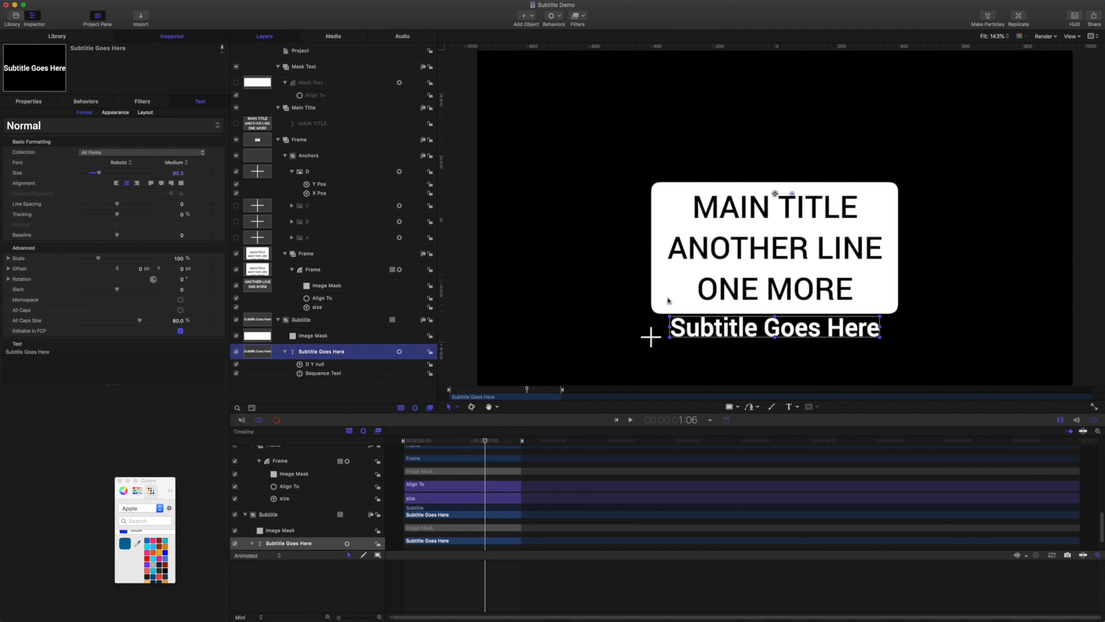
# Set the Edge Offset of anchor D's Y Pos behavior to -100
pyautogui.click(320, 185)
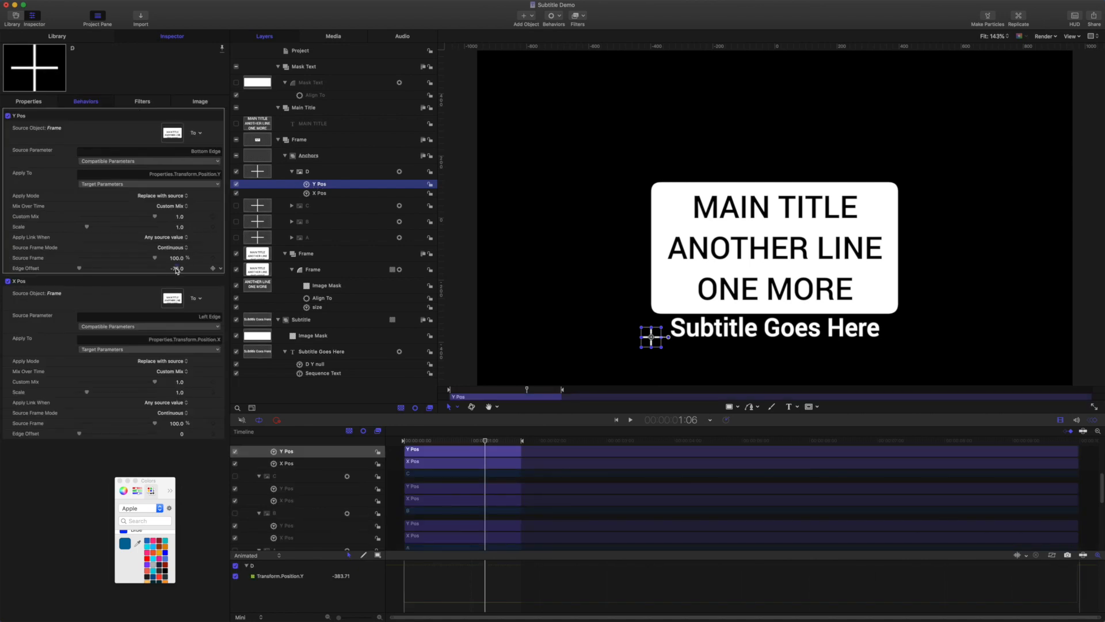
pyautogui.click(176, 268)
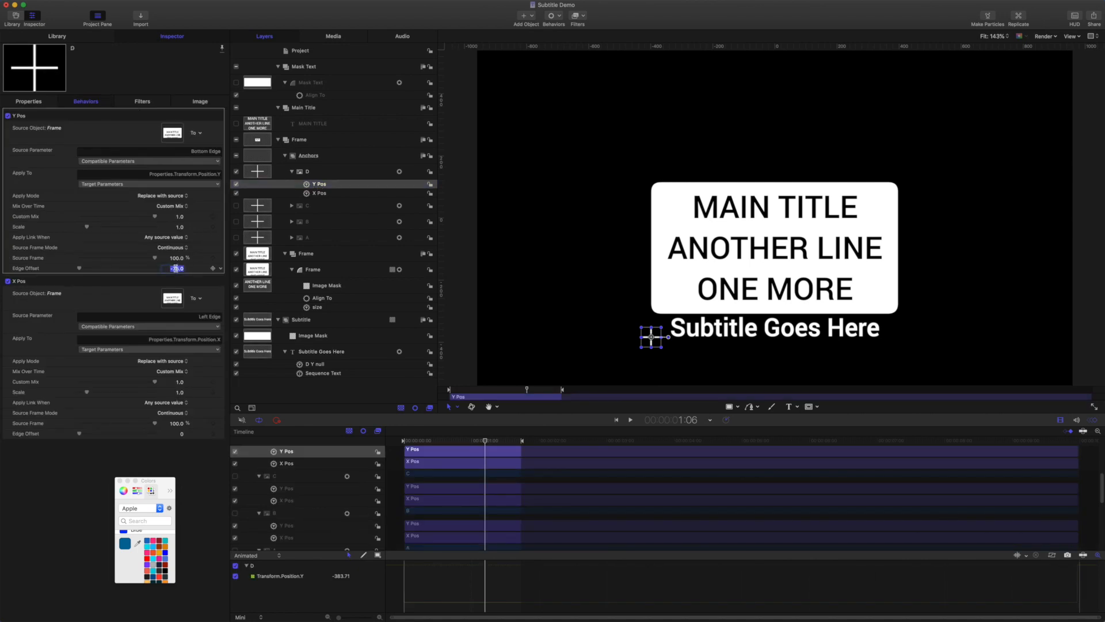
pyautogui.write('-100')
pyautogui.press('Return')
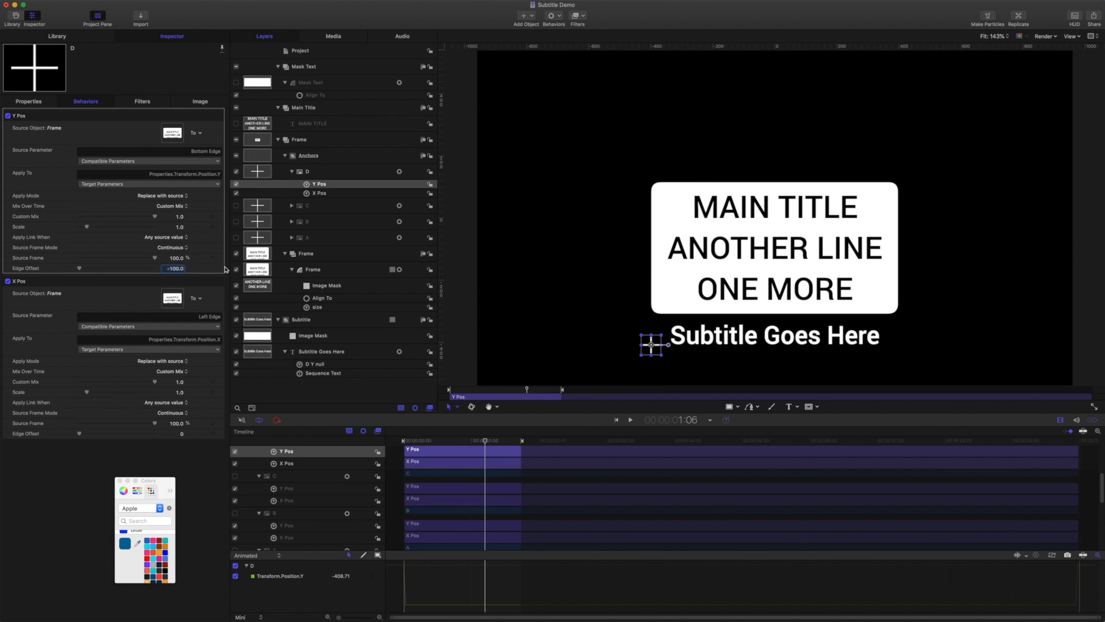
# Publish the Edge Offset of anchor D's Y Pos behavior and rename the published parameter "Adjust Subtitle Position"
pyautogui.click(221, 268)
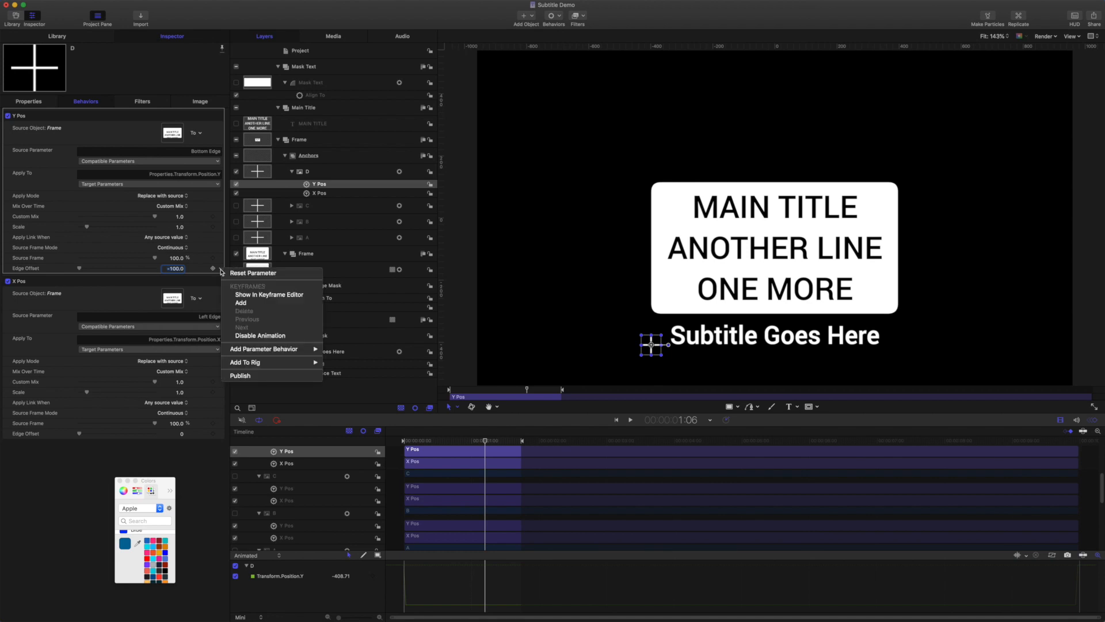
pyautogui.click(240, 377)
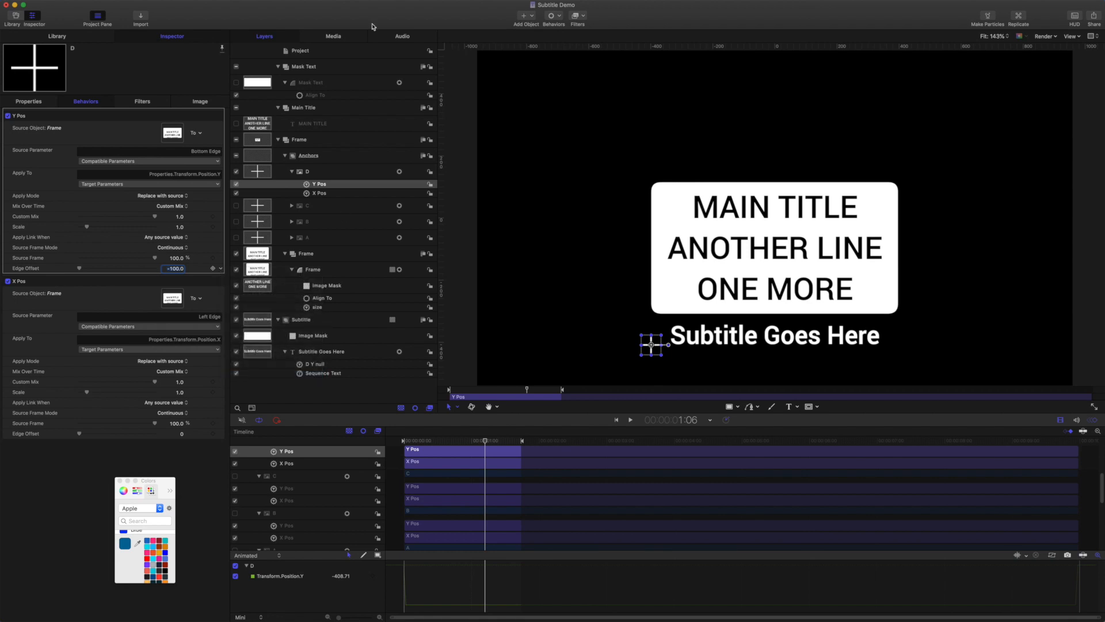
pyautogui.click(299, 53)
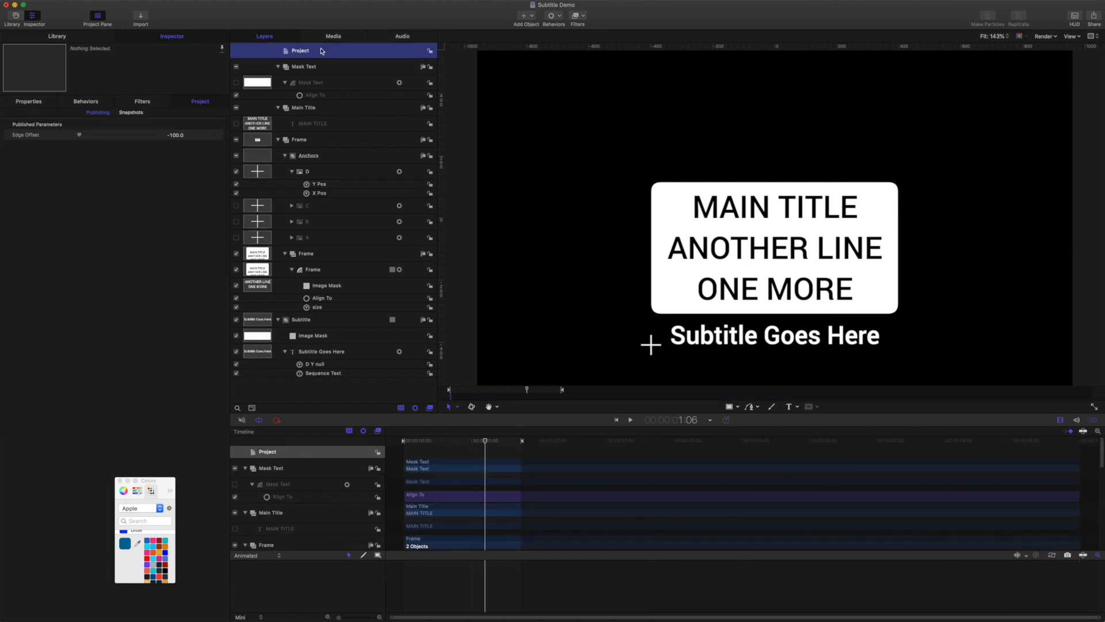
pyautogui.doubleClick(22, 135)
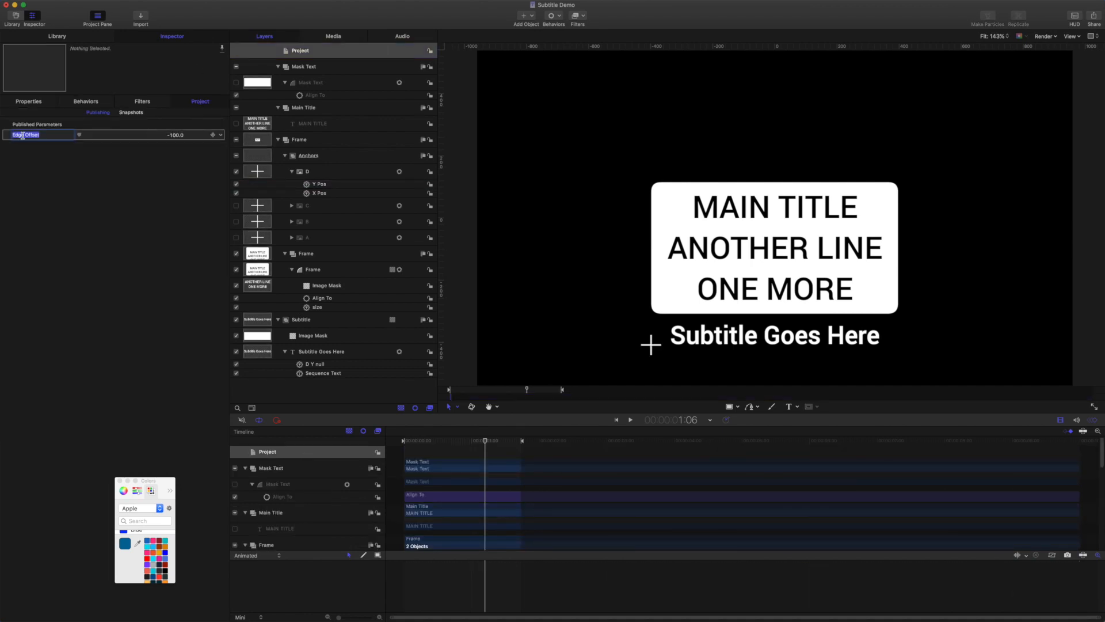
pyautogui.write('Adjust Subtitle Position')
pyautogui.press('Return')
# Set the Direction of the subtitle's Sequence Text behavior to Backwards
pyautogui.click(321, 373)
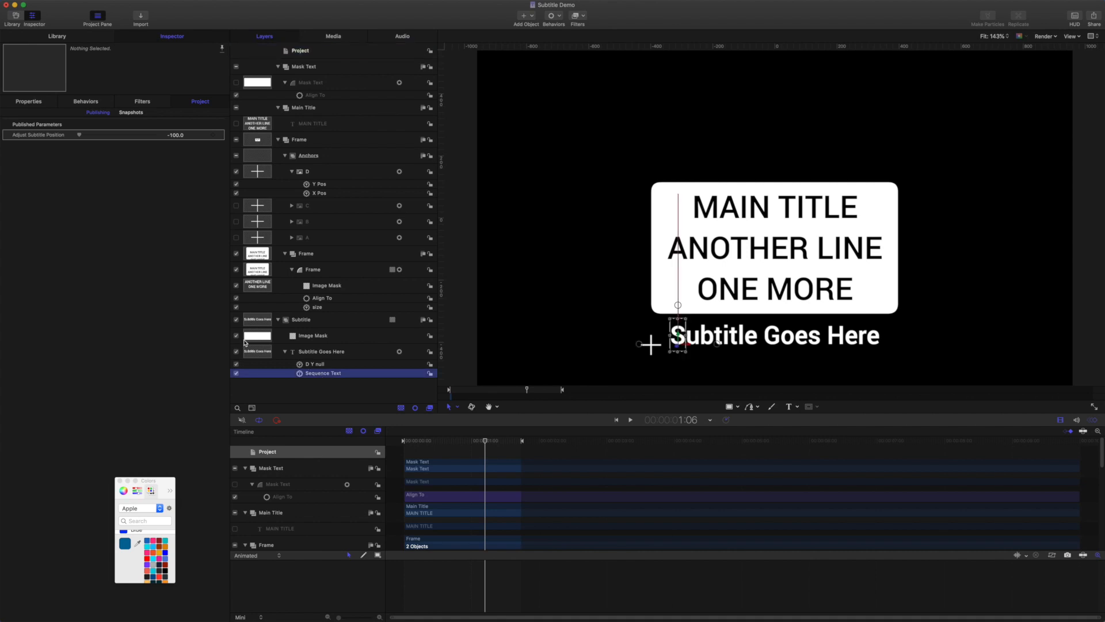
pyautogui.click(86, 104)
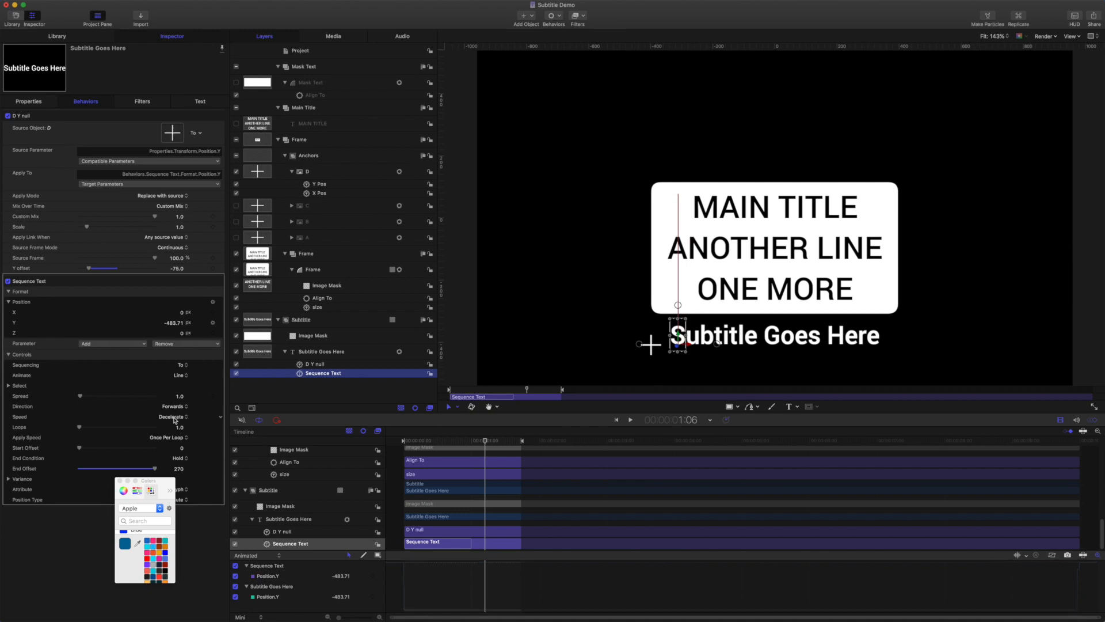
pyautogui.click(174, 407)
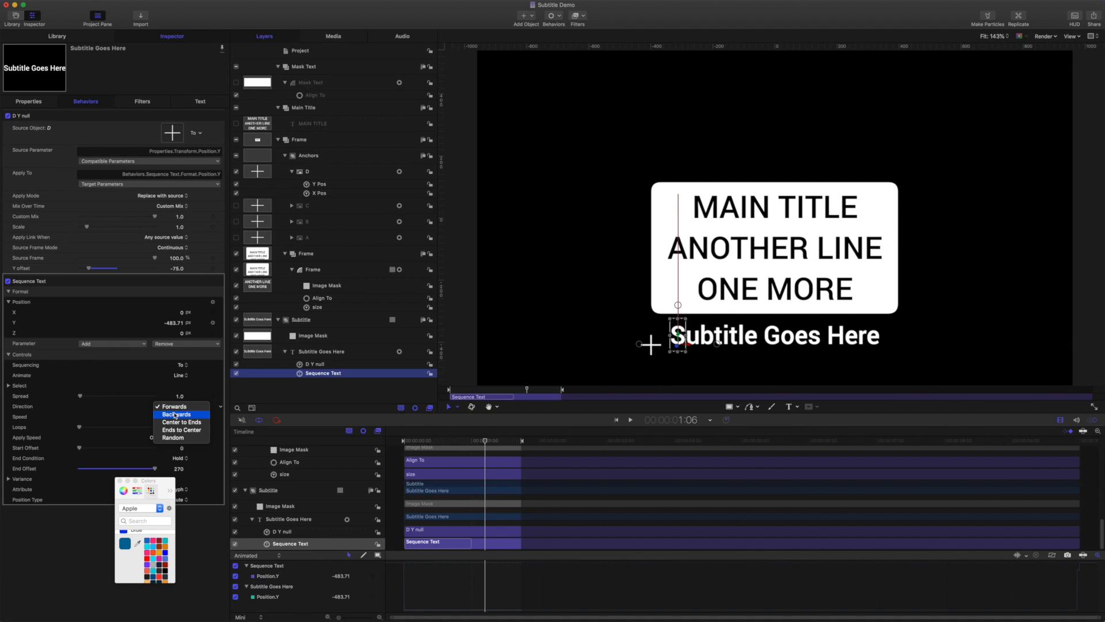
pyautogui.click(175, 414)
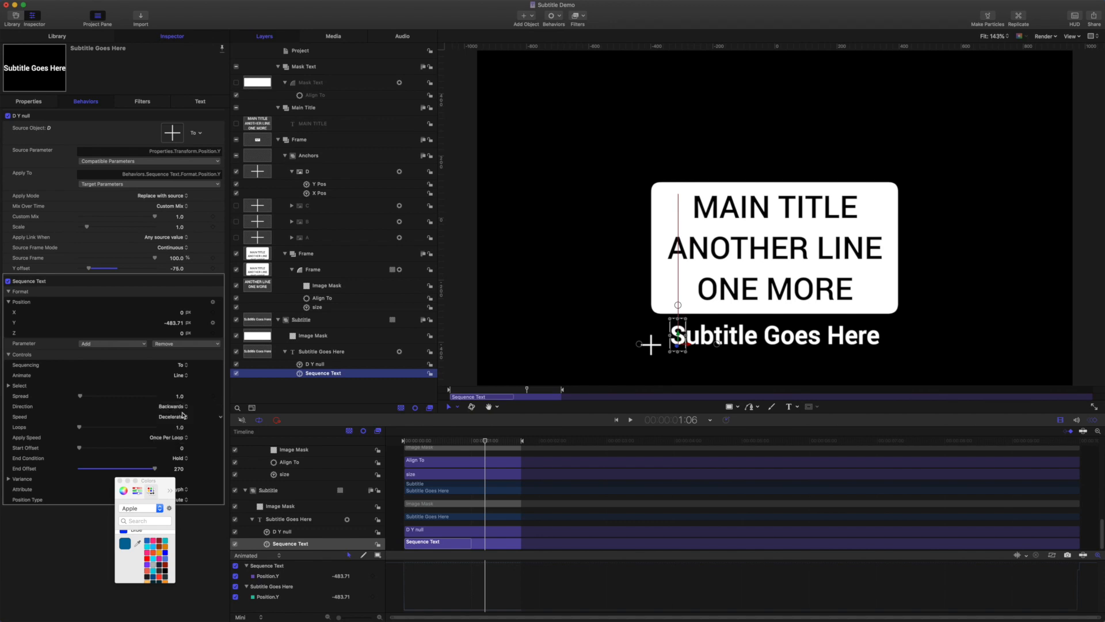
# Add a second line reading "Another line" to the subtitle text and scrub back through its animation
pyautogui.click(308, 350)
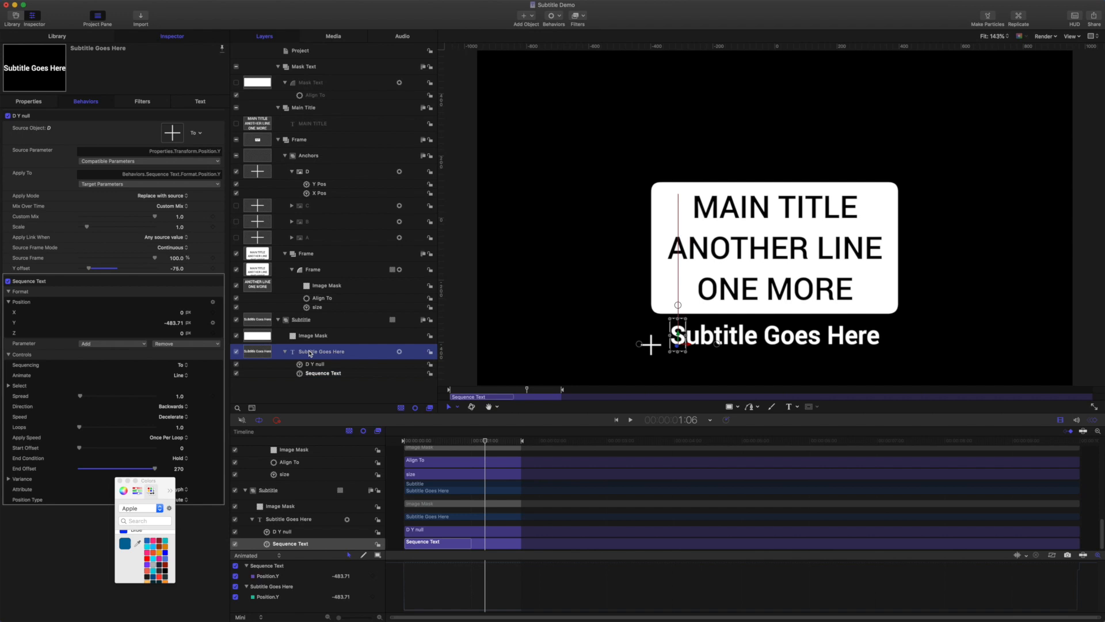
pyautogui.click(60, 354)
pyautogui.press('Return')
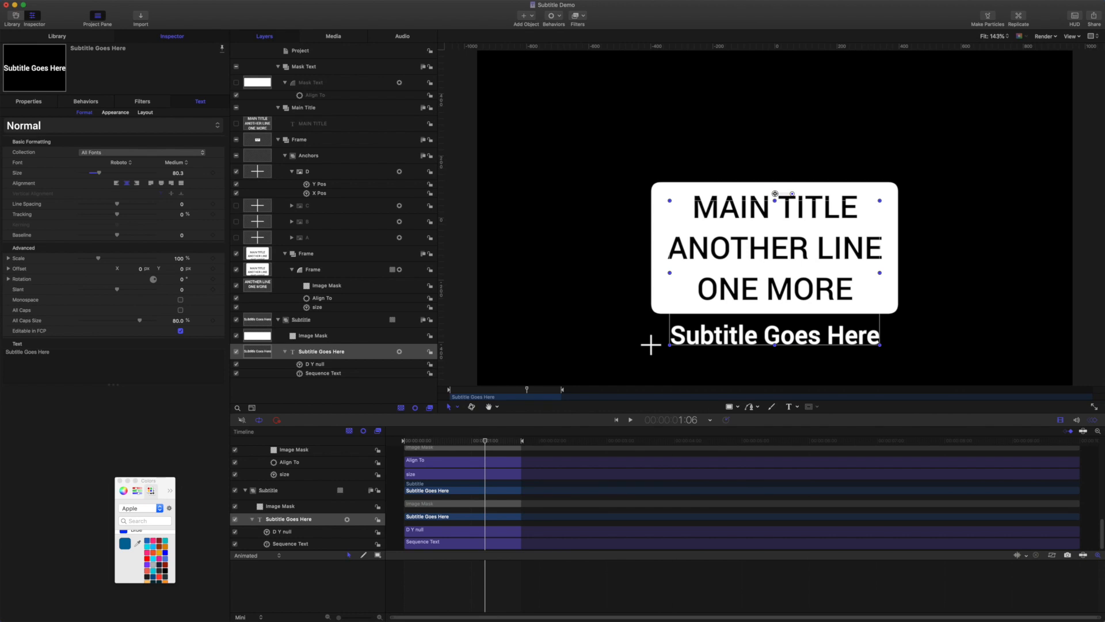
pyautogui.write('Another line')
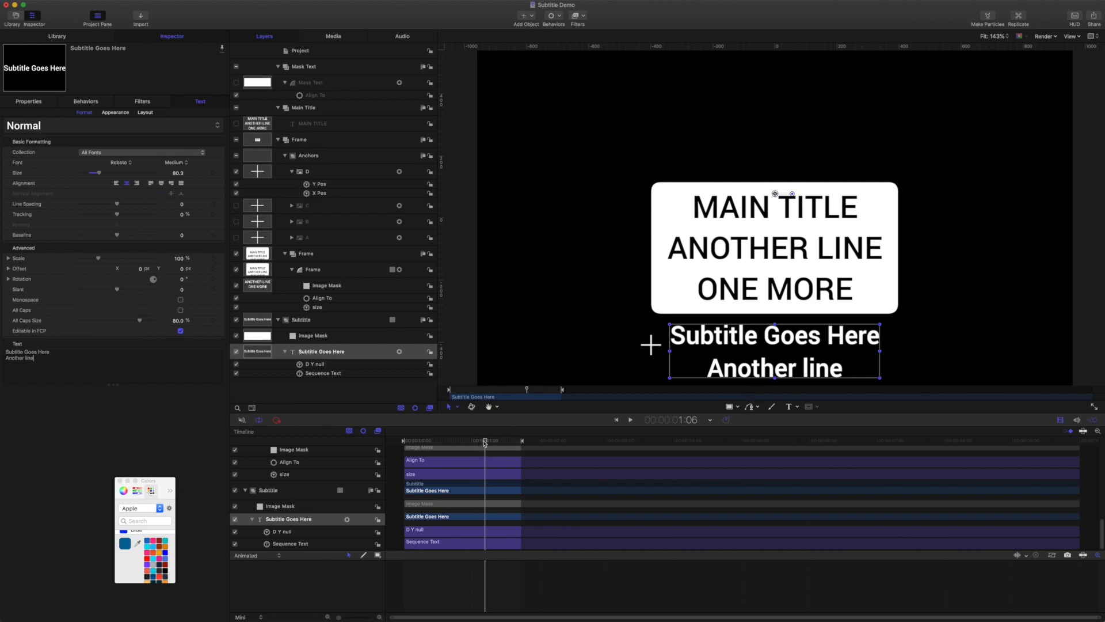
pyautogui.moveTo(484, 441)
pyautogui.mouseDown()
pyautogui.moveTo(404, 438)
pyautogui.moveTo(465, 435)
pyautogui.mouseUp()
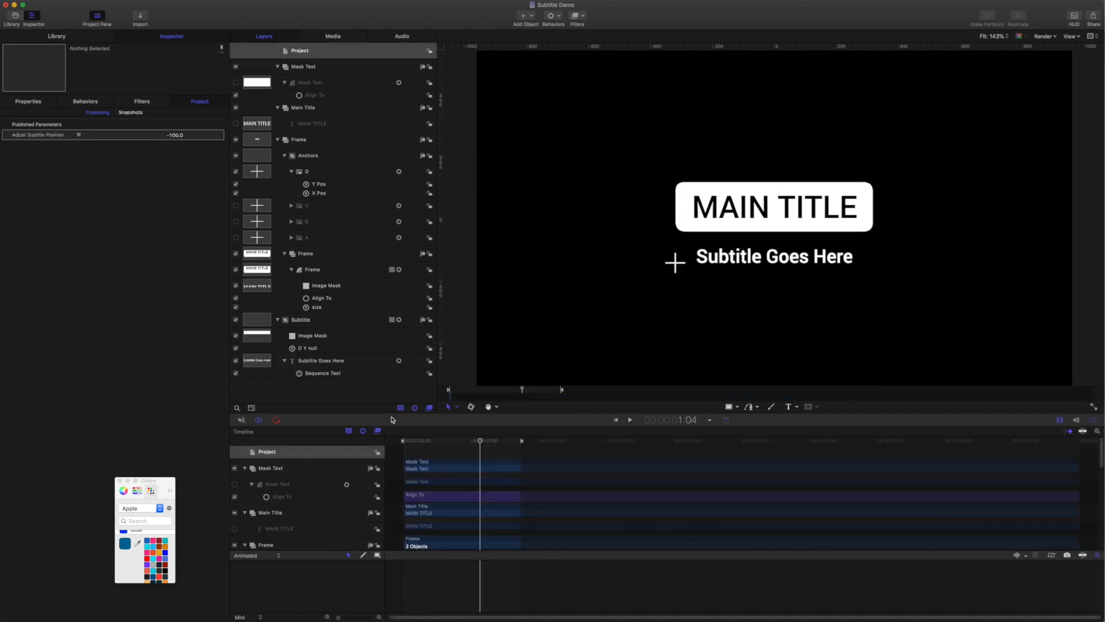
# Review the subtitle's Sequence Text behavior with Sequencing kept at From, and scrub the reveal from the first frame
pyautogui.click(313, 375)
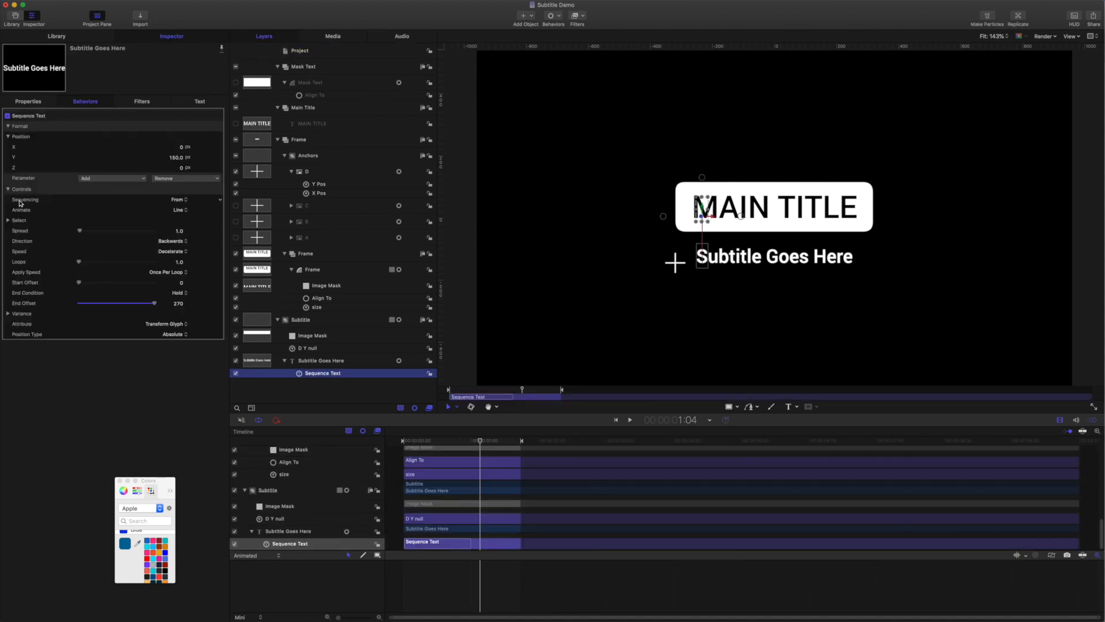
pyautogui.click(175, 200)
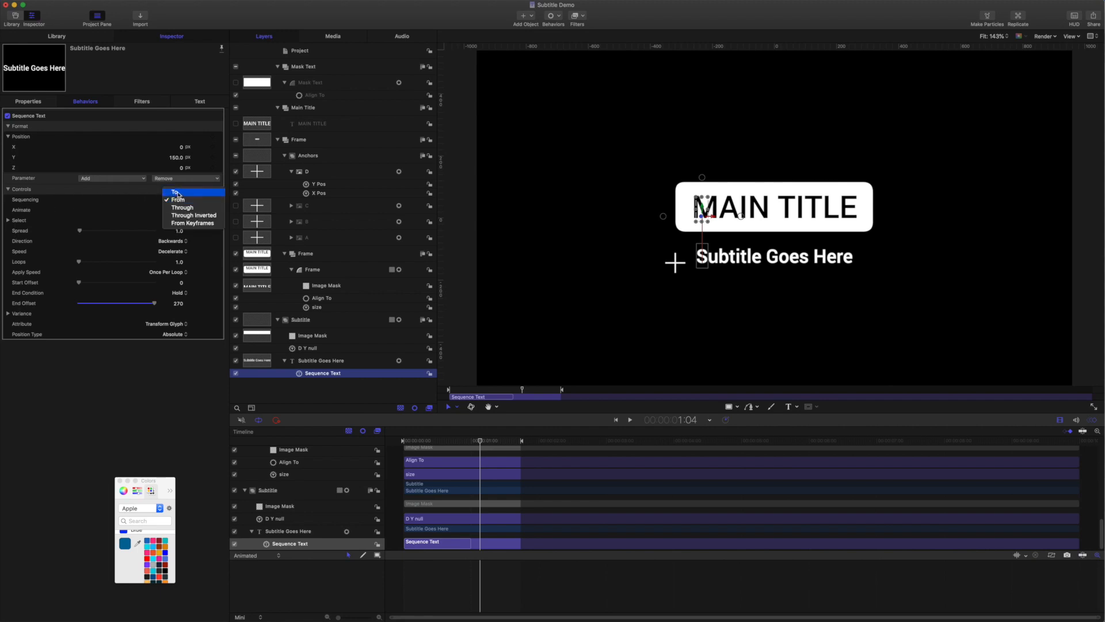
pyautogui.click(176, 199)
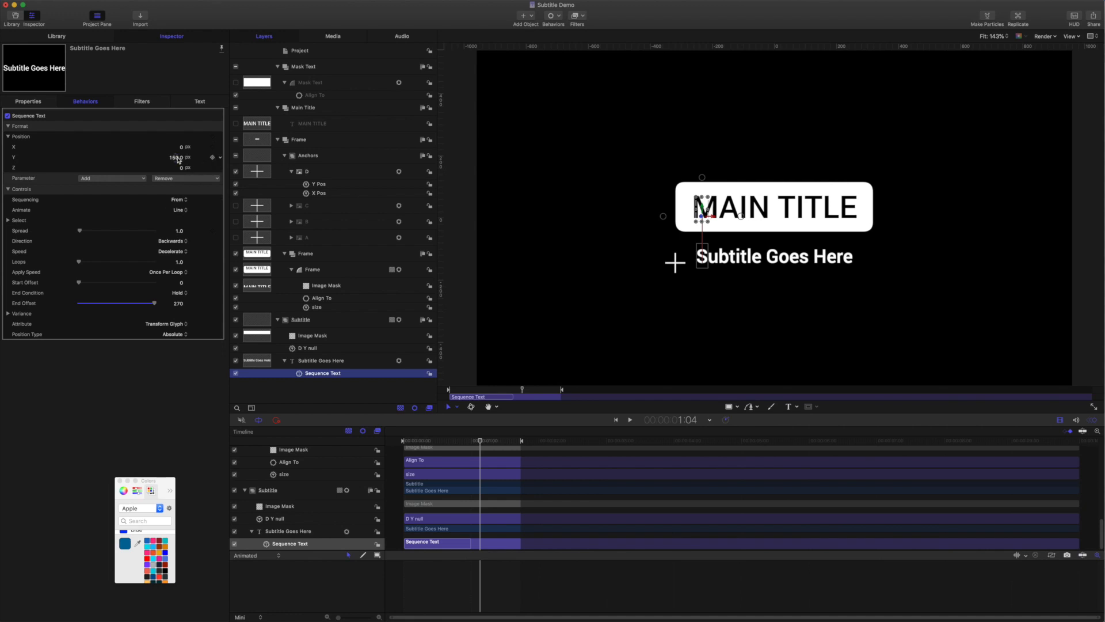
pyautogui.moveTo(480, 441); pyautogui.dragTo(375, 432)
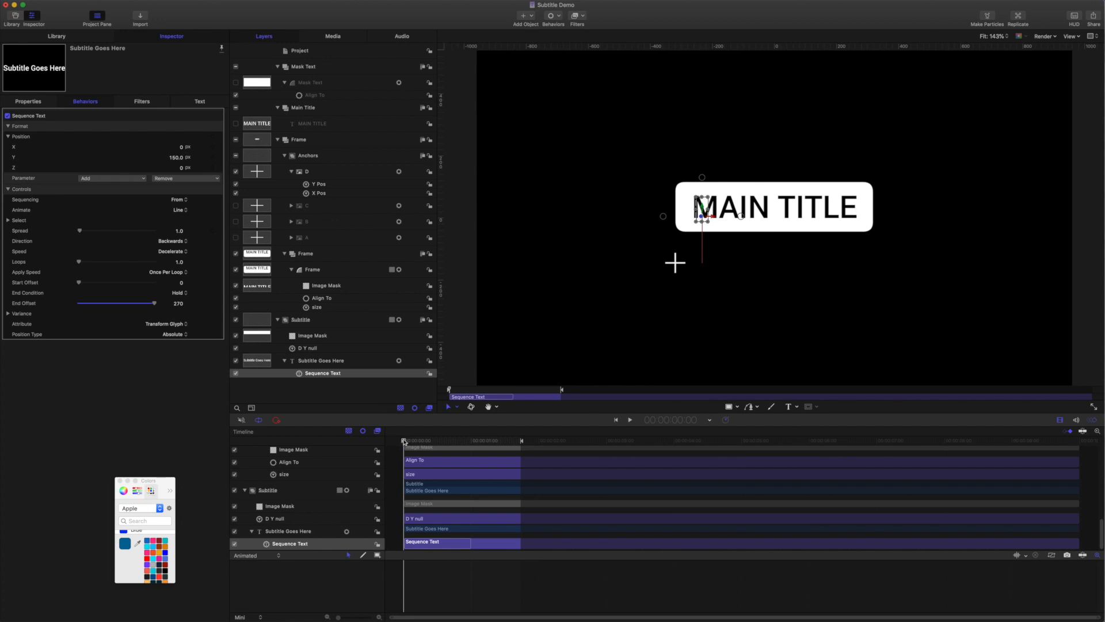
pyautogui.moveTo(405, 441); pyautogui.dragTo(463, 443)
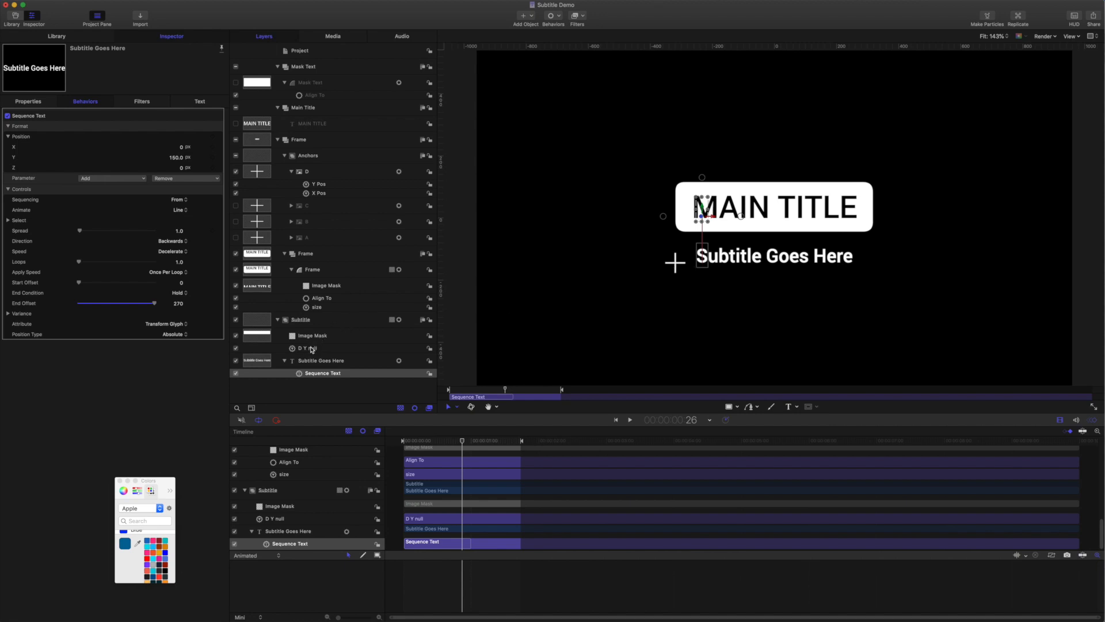
# Select the Subtitle group and preview its reveal animation from the first frame
pyautogui.click(307, 323)
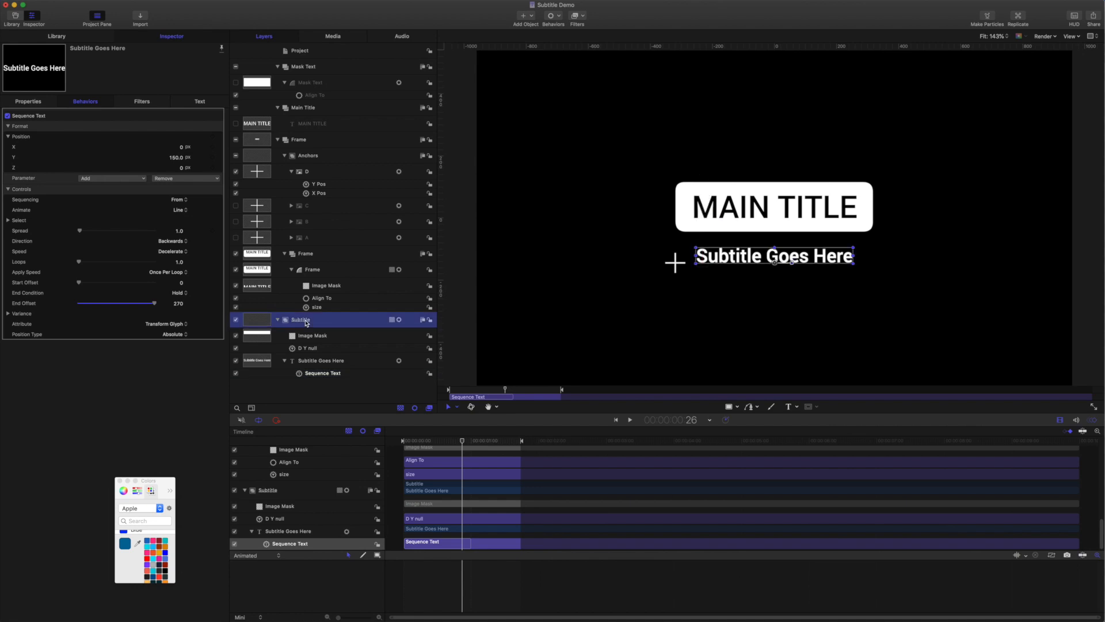
pyautogui.click(450, 439)
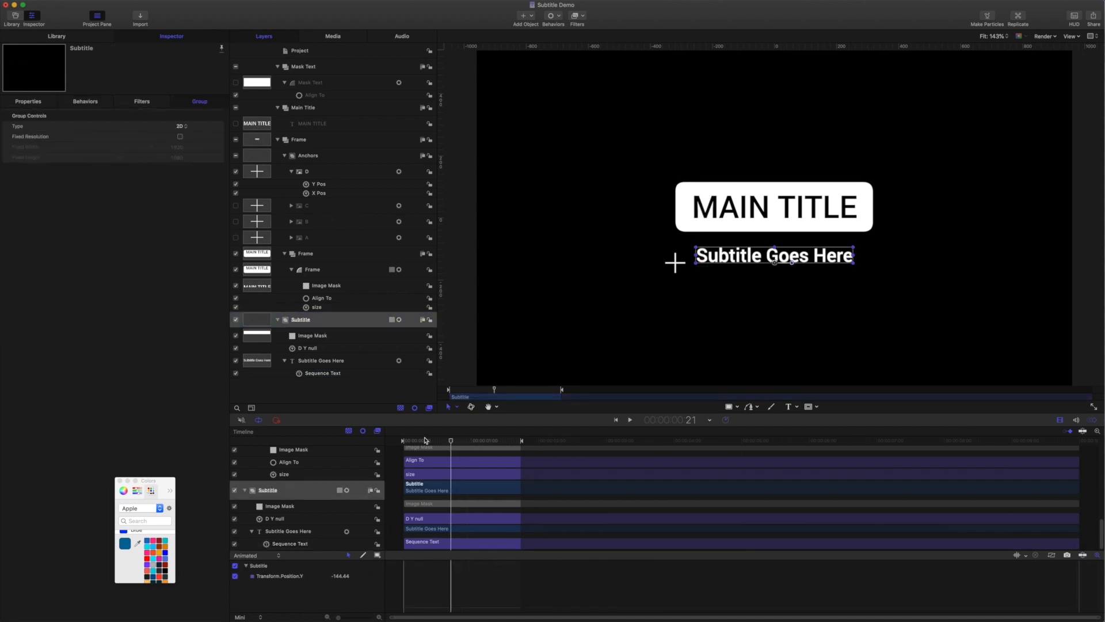
pyautogui.moveTo(424, 440); pyautogui.dragTo(359, 434)
pyautogui.click(629, 421)
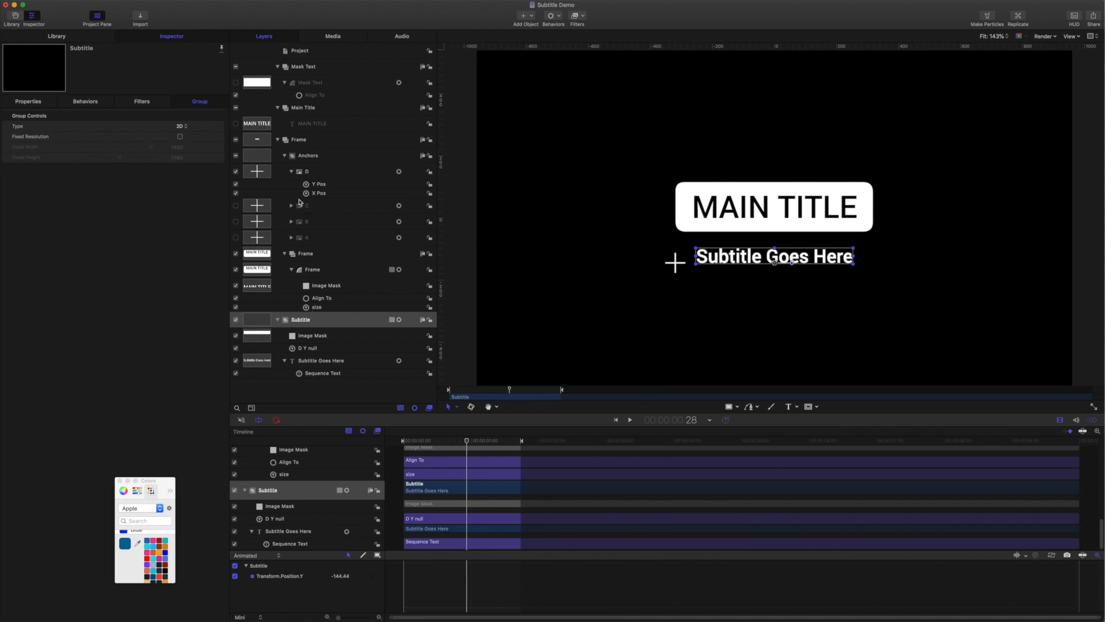
# Set the project's published Adjust Subtitle Position parameter to -174.3 and scrub back to the first frame
pyautogui.click(308, 53)
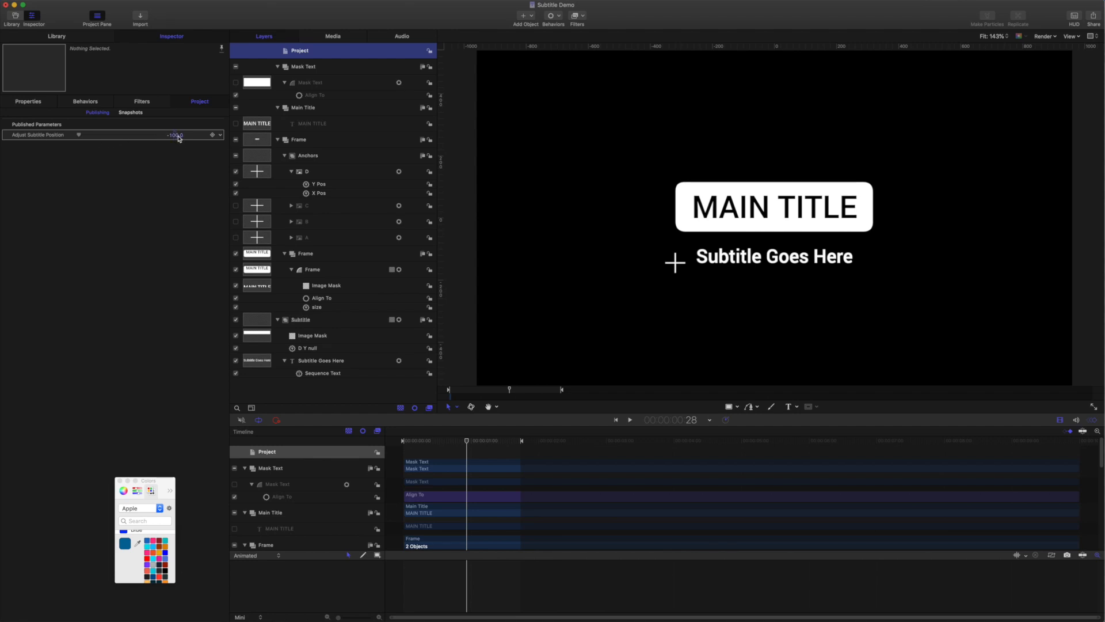
pyautogui.moveTo(179, 138)
pyautogui.mouseDown()
pyautogui.moveTo(129, 138)
pyautogui.moveTo(182, 138)
pyautogui.moveTo(188, 152)
pyautogui.mouseUp()
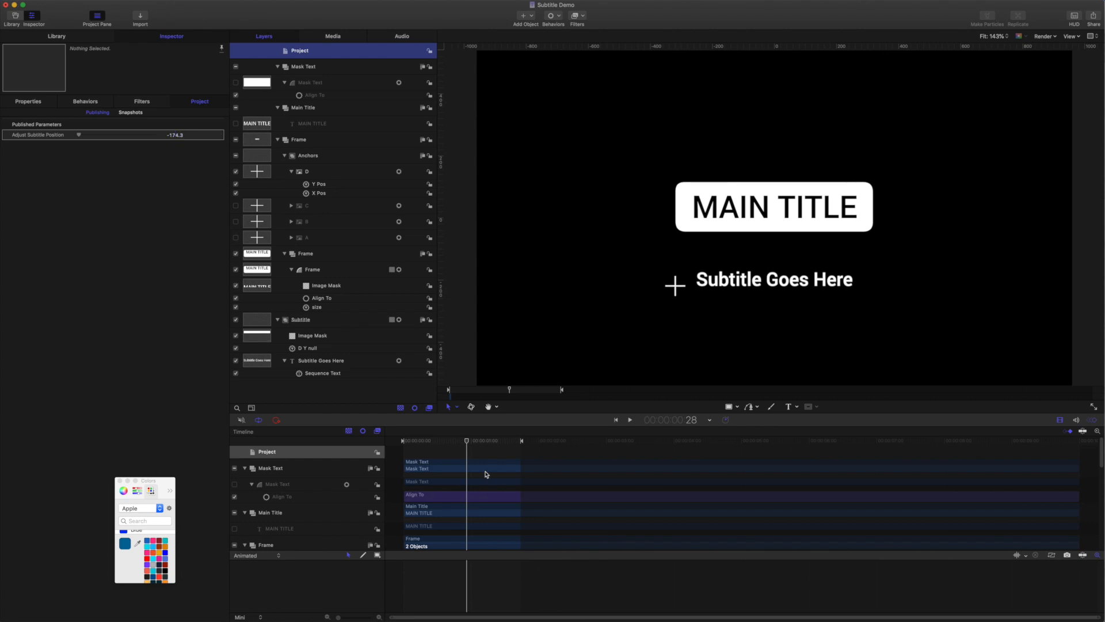
pyautogui.moveTo(466, 442); pyautogui.dragTo(403, 442)
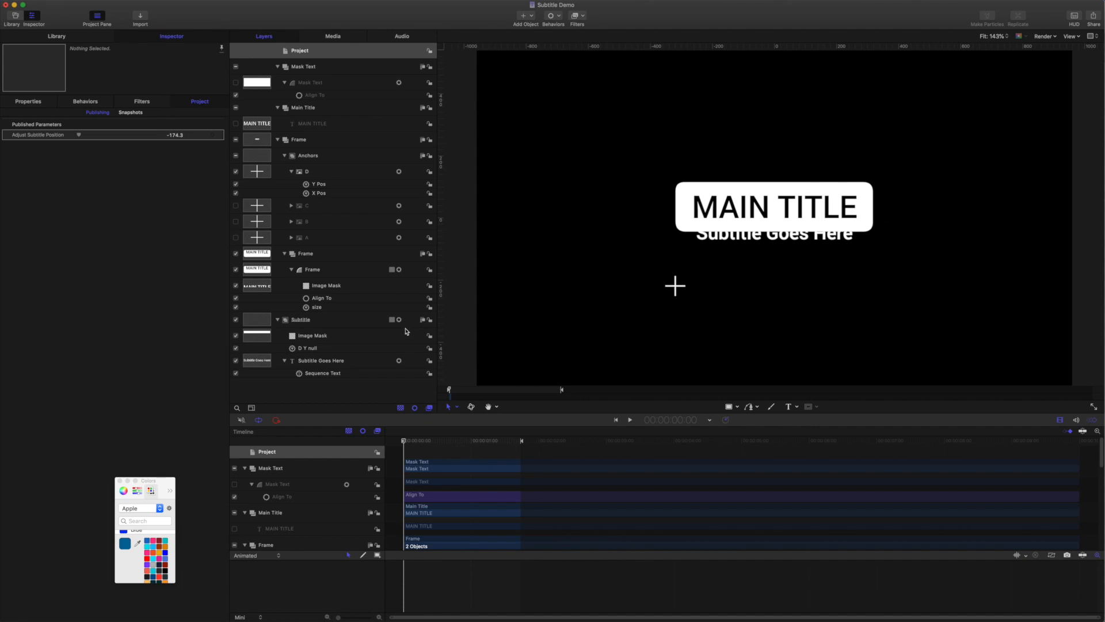
# Publish the Y Position parameter of the subtitle's Sequence Text behavior
pyautogui.click(322, 374)
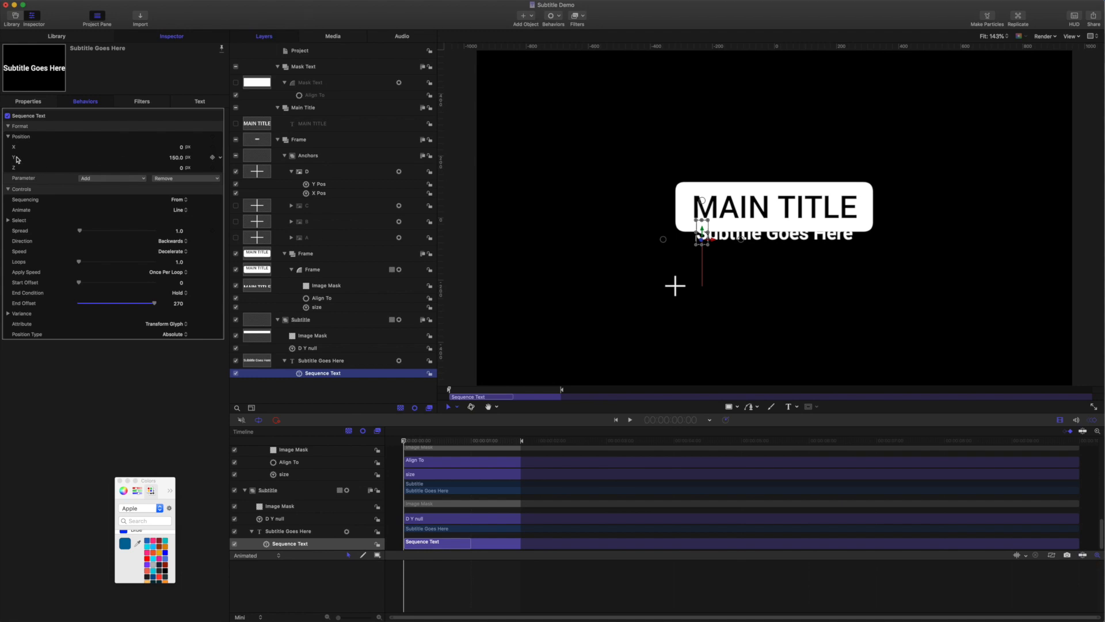
pyautogui.click(220, 157)
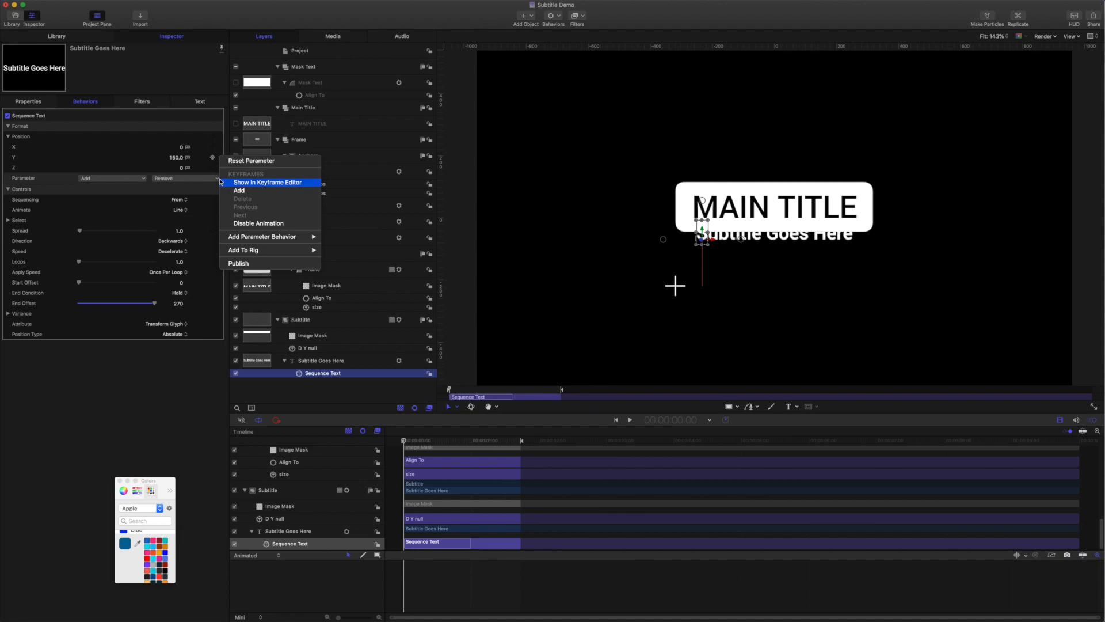
pyautogui.click(234, 264)
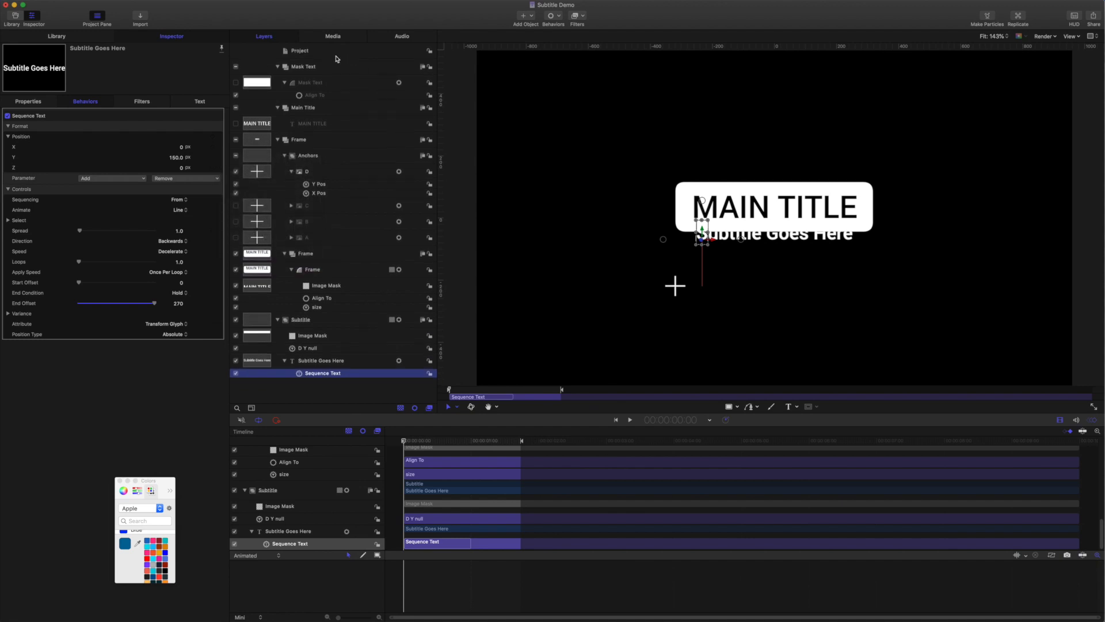
# Rename the project's published parameters, Adjust Subtitle Position as "Subtitle End" and Y Position as "Subtitle Start"
pyautogui.click(315, 52)
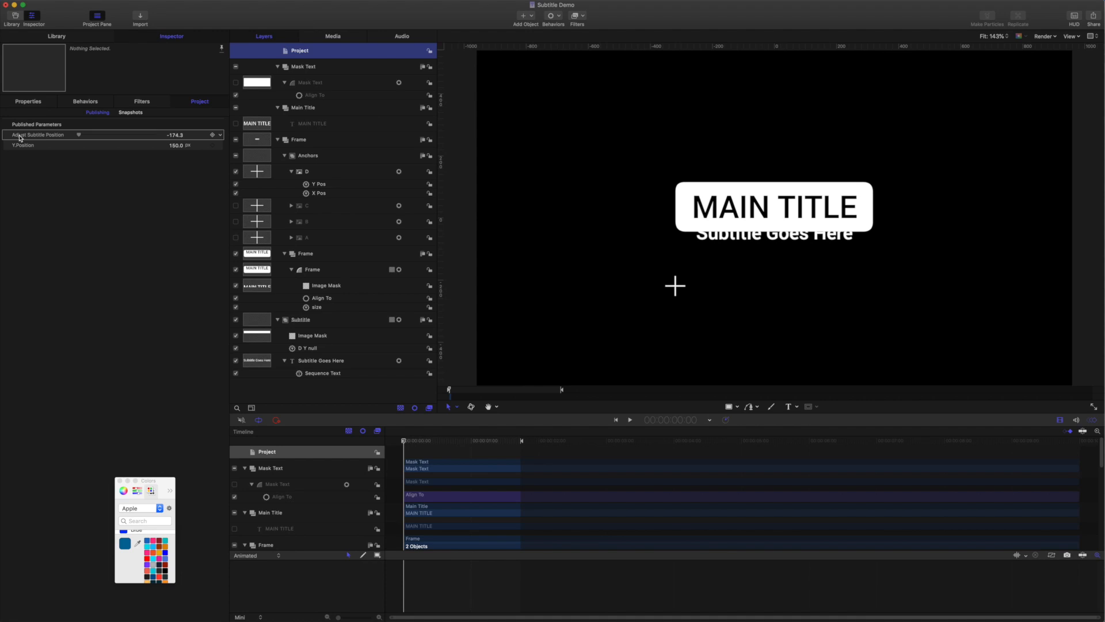
pyautogui.doubleClick(43, 135)
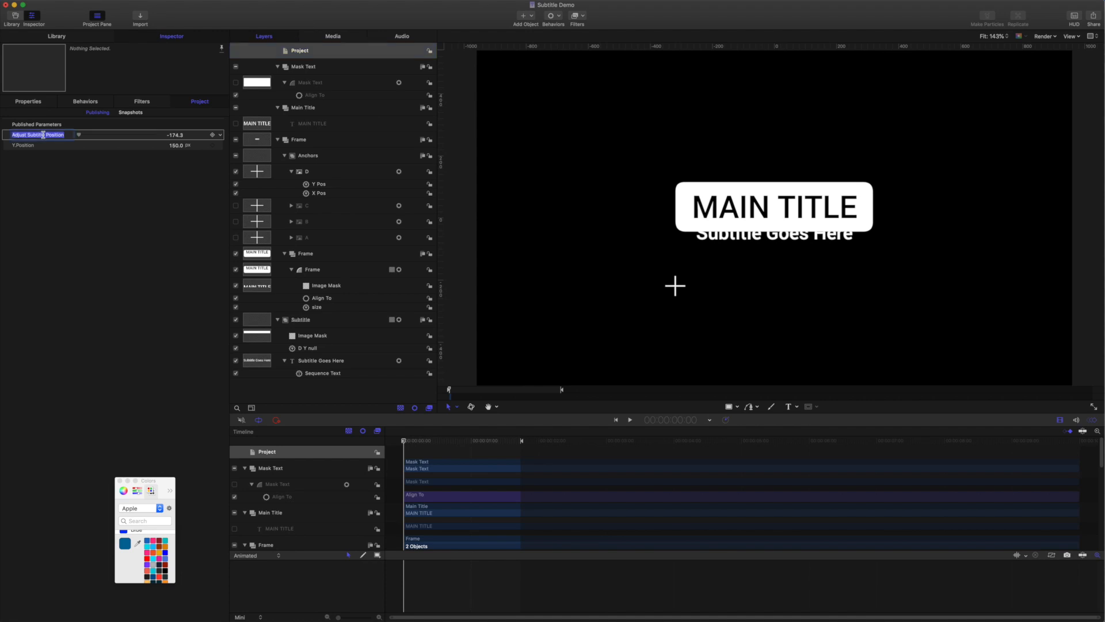
pyautogui.write('Subtitle End')
pyautogui.press('Return')
pyautogui.doubleClick(29, 145)
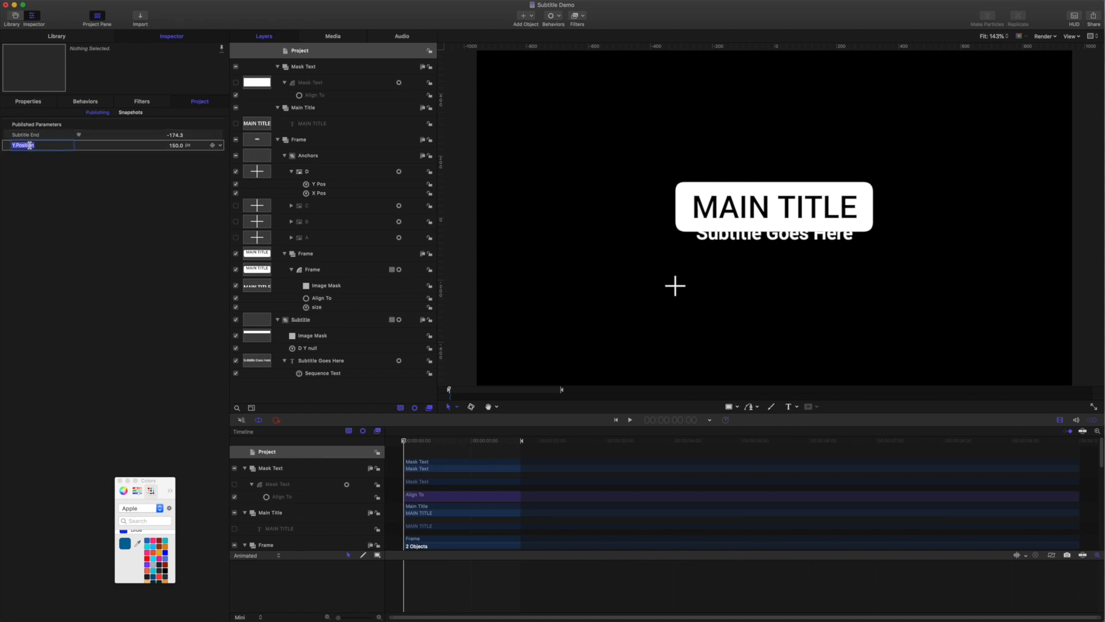
pyautogui.write('Subtitle Start')
# Set the published Subtitle Start parameter to 210 px at the first frame and play the subtitle animation
pyautogui.moveTo(404, 441)
pyautogui.mouseDown()
pyautogui.moveTo(469, 442)
pyautogui.moveTo(404, 441)
pyautogui.mouseUp()
pyautogui.moveTo(177, 148); pyautogui.dragTo(192, 148)
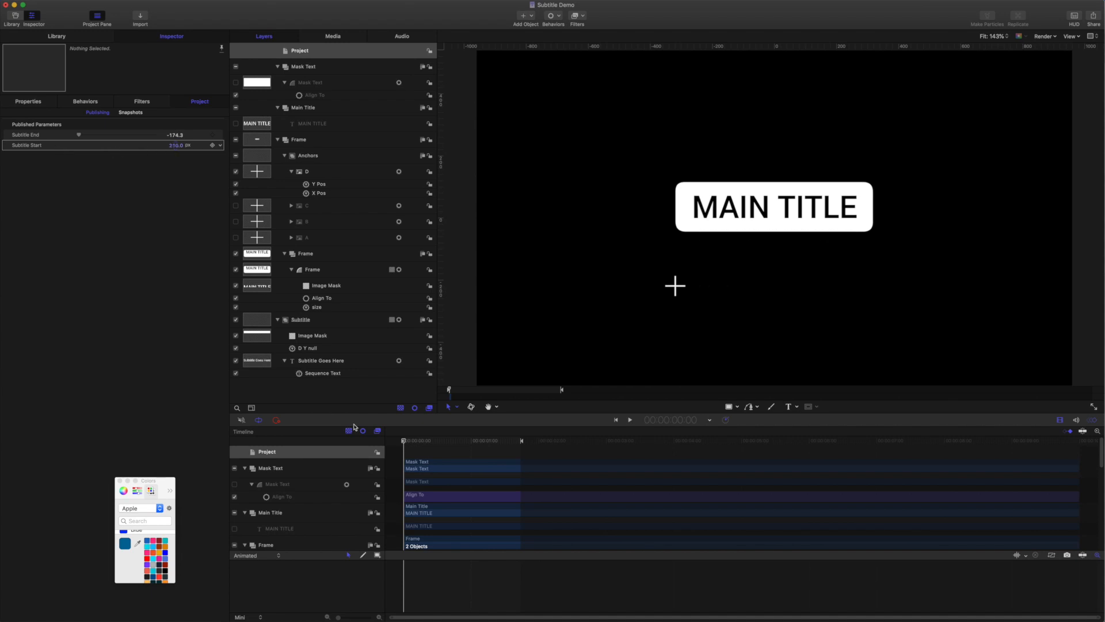
pyautogui.press('space')
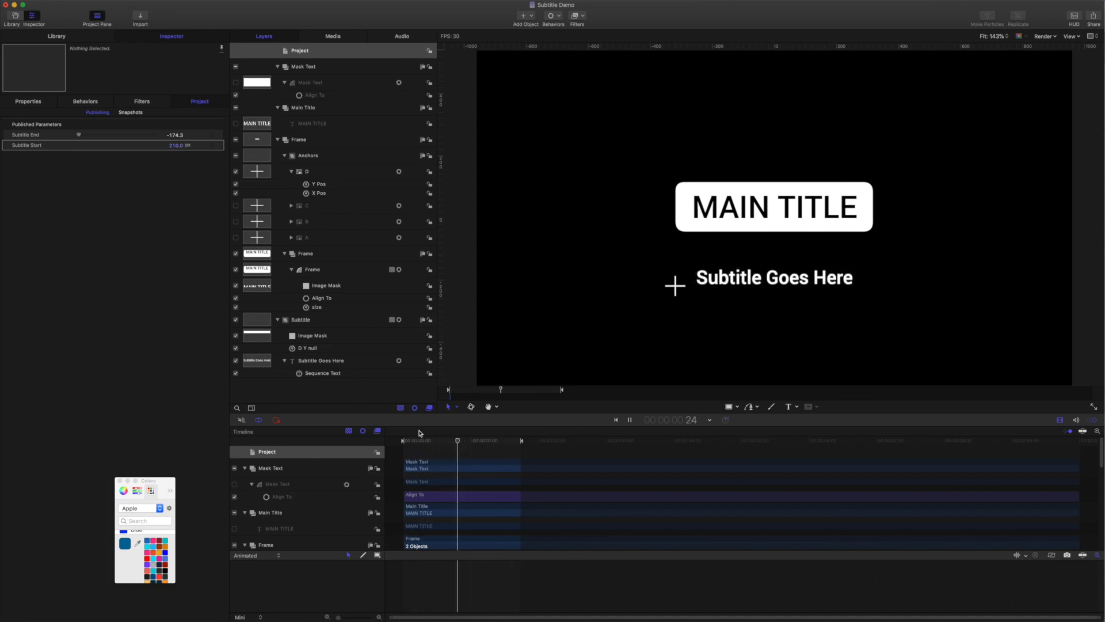
pyautogui.press('space')
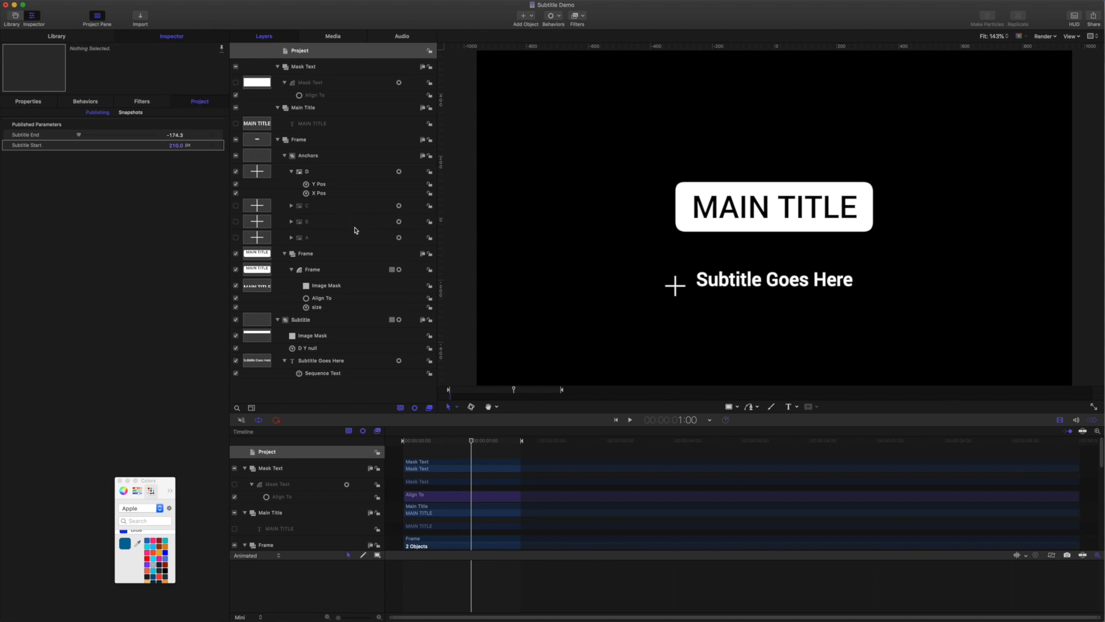
# Add a second and a third line, each reading "ANOTHER LINE", to the main title text
pyautogui.click(326, 124)
pyautogui.click(71, 354)
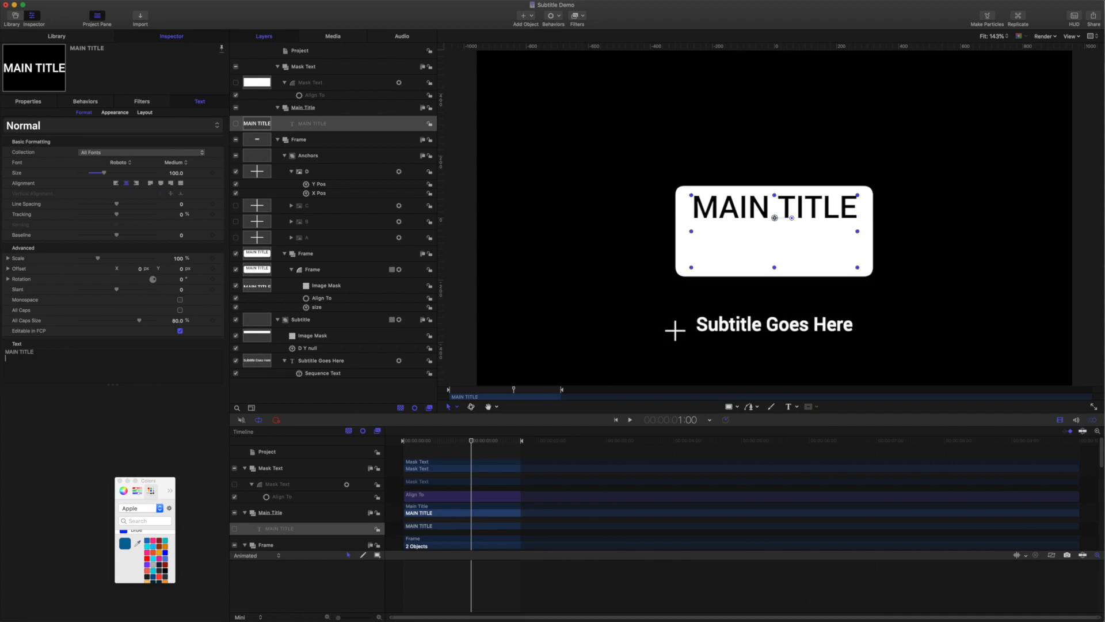
pyautogui.write('ANOTHER')
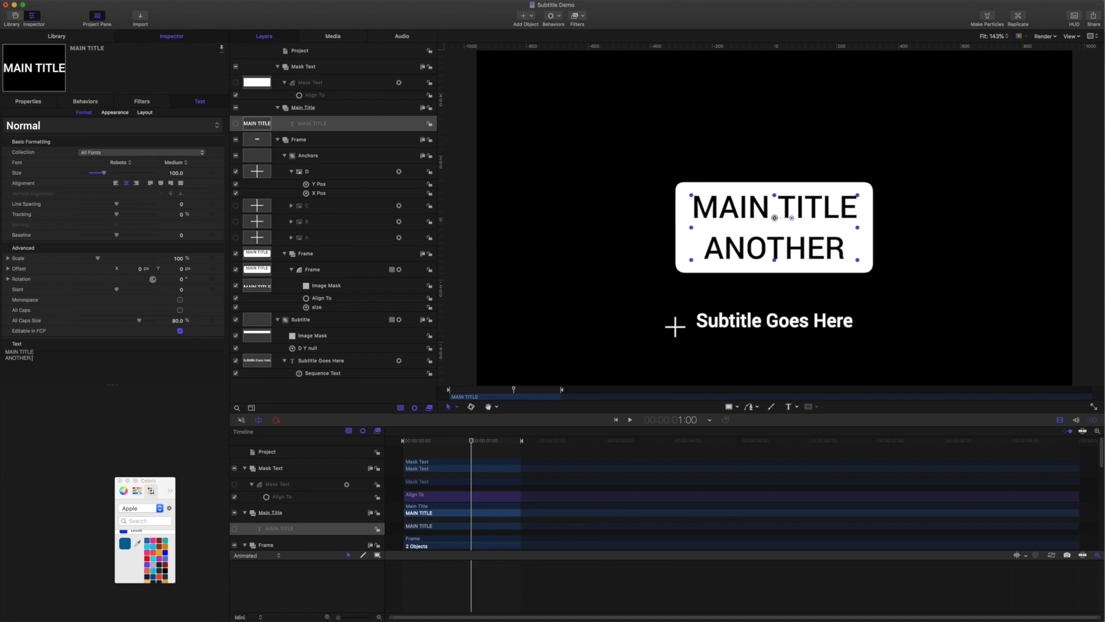
pyautogui.write(' LINE')
pyautogui.press('Return')
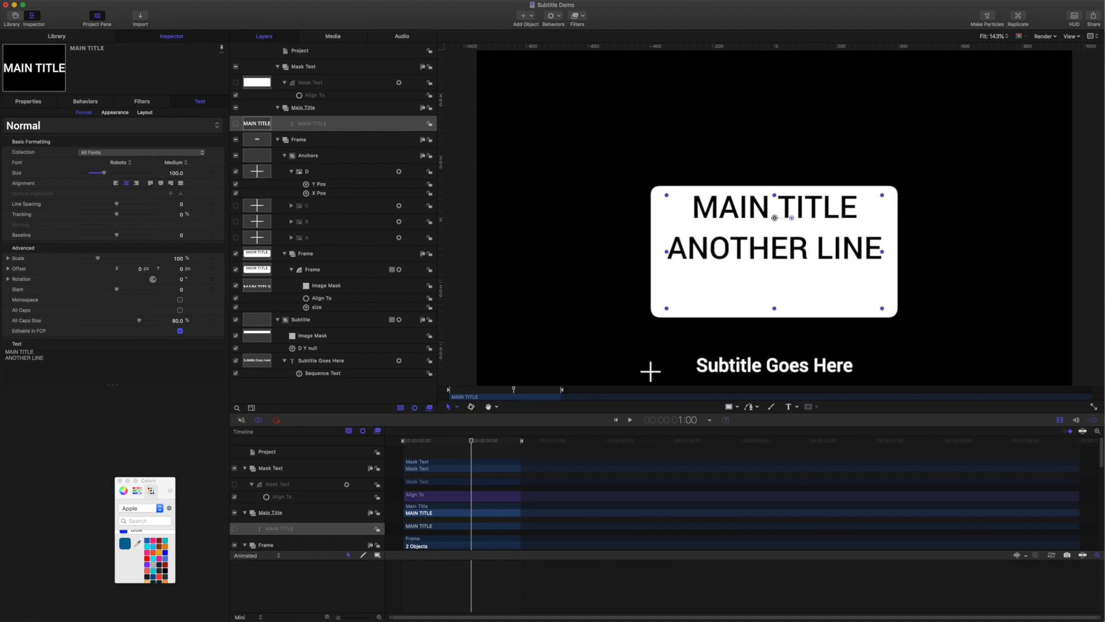
pyautogui.write('ANOTHER LINE')
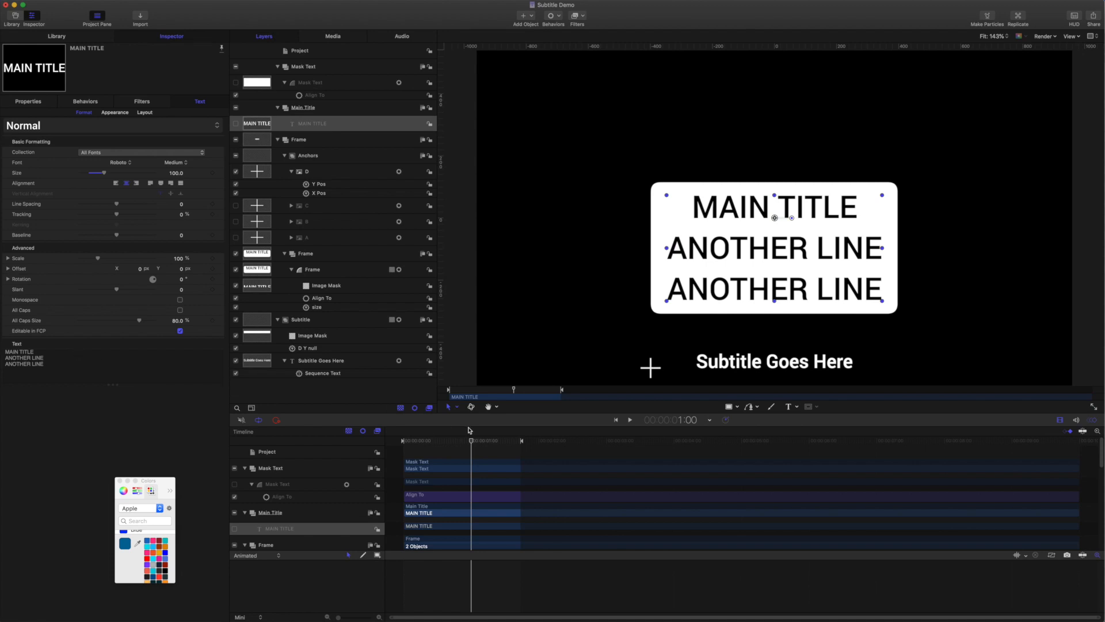
# Play the title animation from the first frame to check the subtitle beneath the three-line main title
pyautogui.moveTo(471, 440); pyautogui.dragTo(402, 438)
pyautogui.press('space')
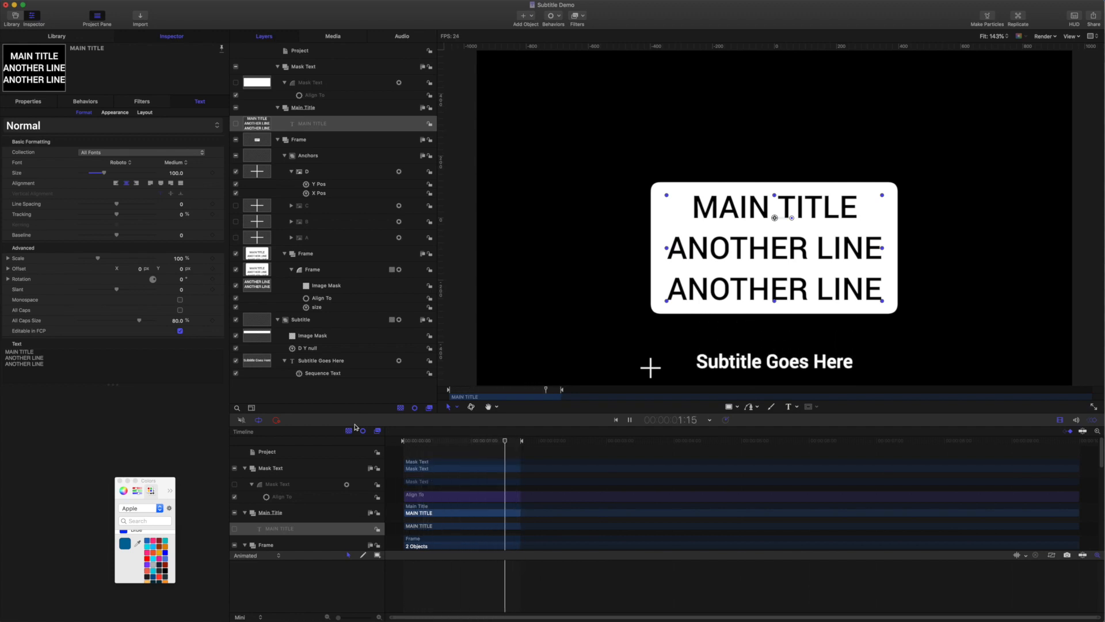
pyautogui.press('space')
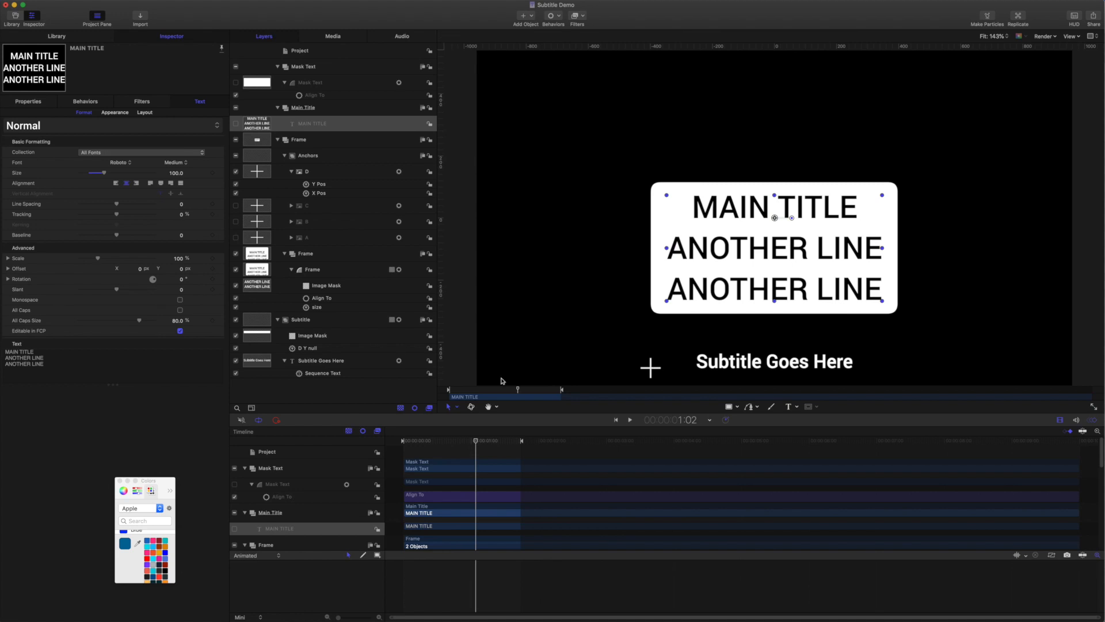